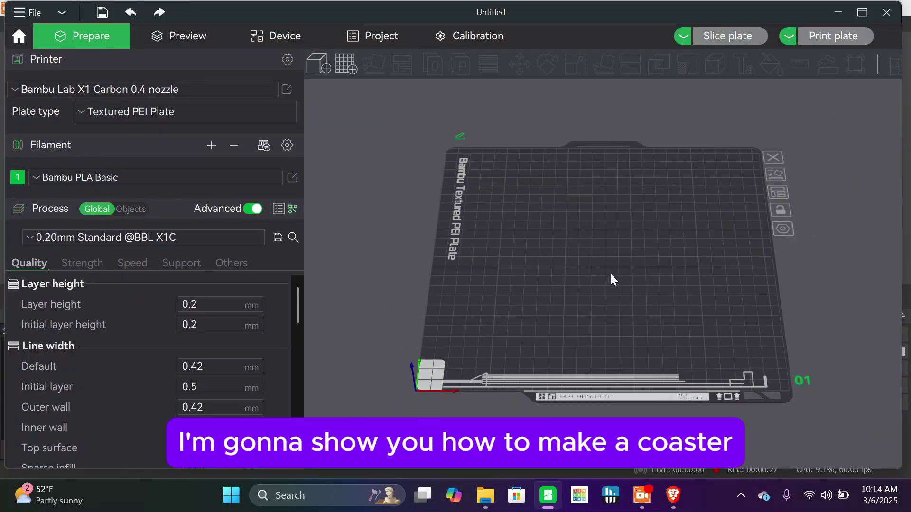
{"action": "scroll", "coordinate": [612, 270], "scroll_direction": "up", "scroll_amount": 2}
Step: Add a cylinder primitive to the empty build plate
{"action": "right_click_drag", "start_coordinate": [613, 269], "coordinate": [562, 281]}
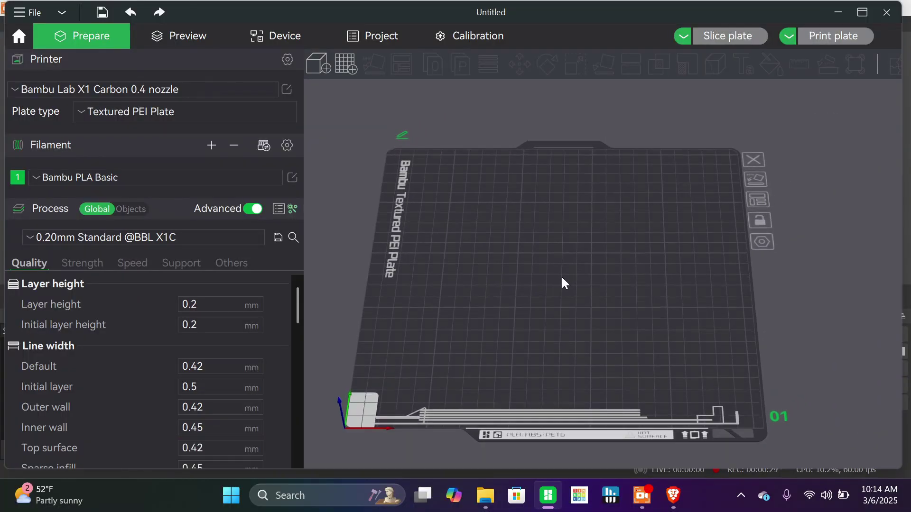
{"action": "mouse_move", "coordinate": [562, 278]}
{"action": "left_mouse_down"}
{"action": "mouse_move", "coordinate": [555, 285]}
{"action": "mouse_move", "coordinate": [560, 276]}
{"action": "left_mouse_up"}
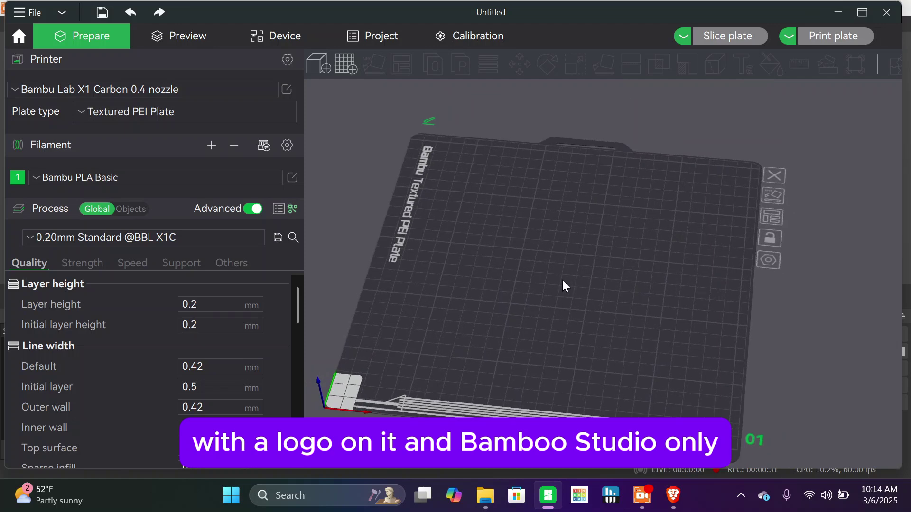
{"action": "right_click", "coordinate": [539, 246]}
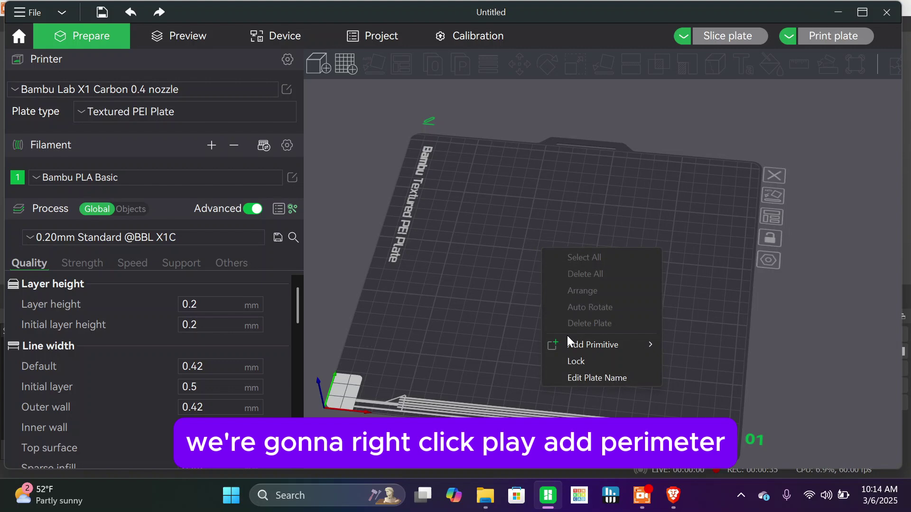
{"action": "mouse_move", "coordinate": [577, 343]}
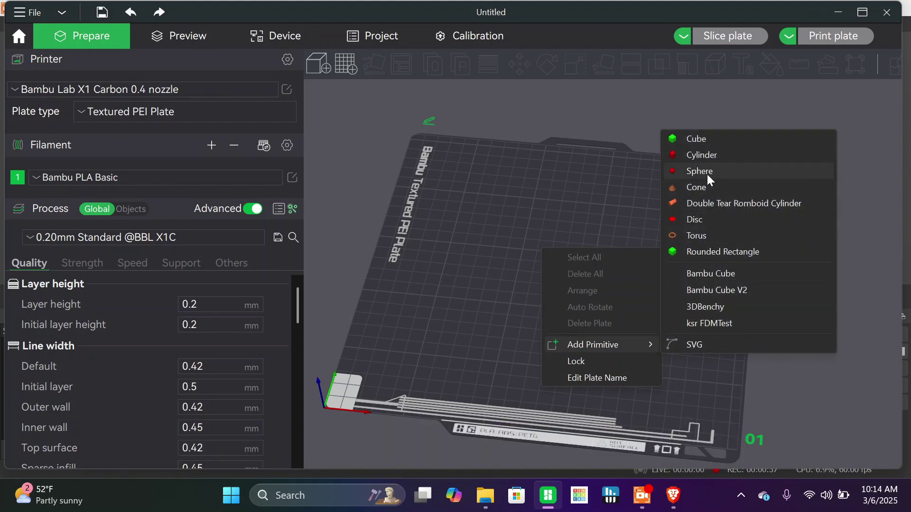
{"action": "left_click", "coordinate": [702, 156]}
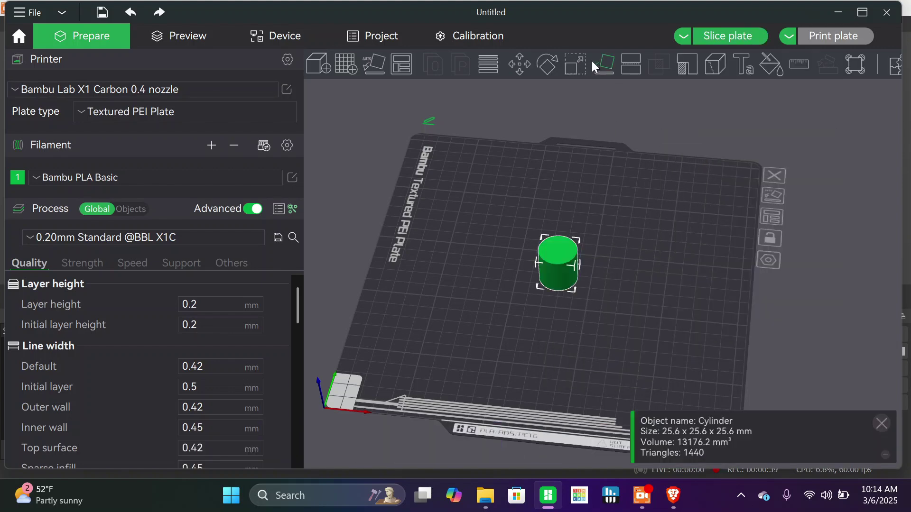
Step: Scale the cylinder to 95 × 95 mm, turn off uniform scaling and set a 3 mm height
{"action": "left_click", "coordinate": [580, 66]}
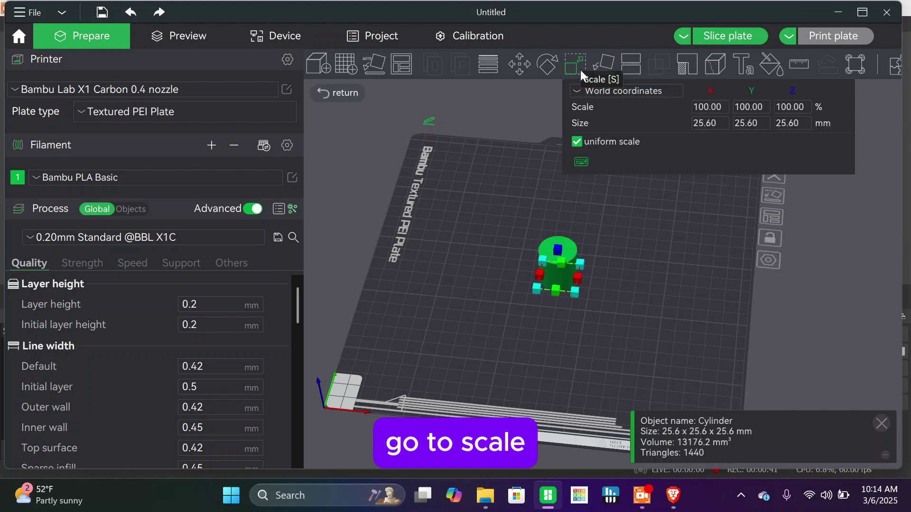
{"action": "left_click", "coordinate": [705, 123]}
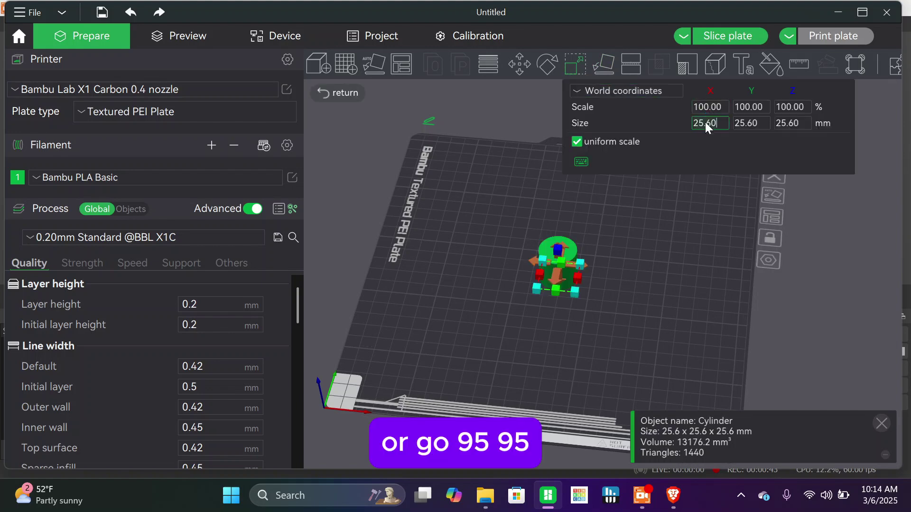
{"action": "left_click", "coordinate": [748, 124]}
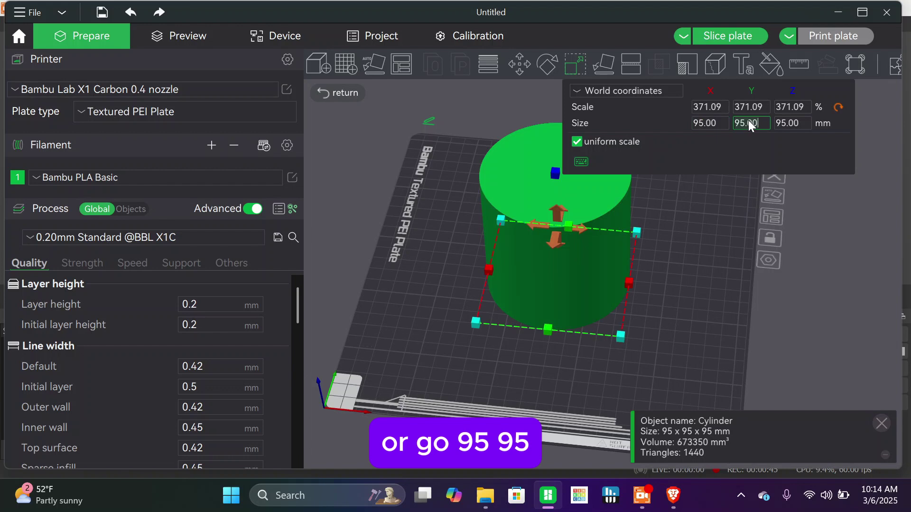
{"action": "left_click", "coordinate": [785, 124]}
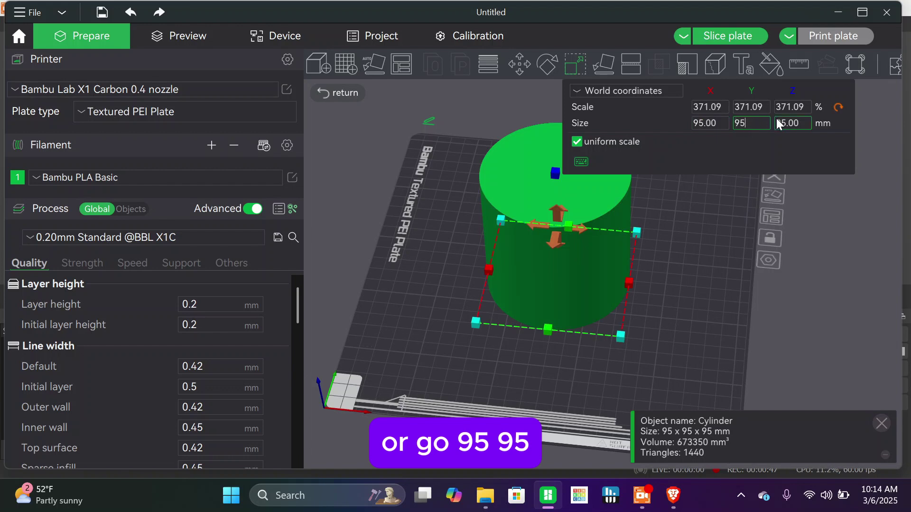
{"action": "left_click", "coordinate": [576, 142]}
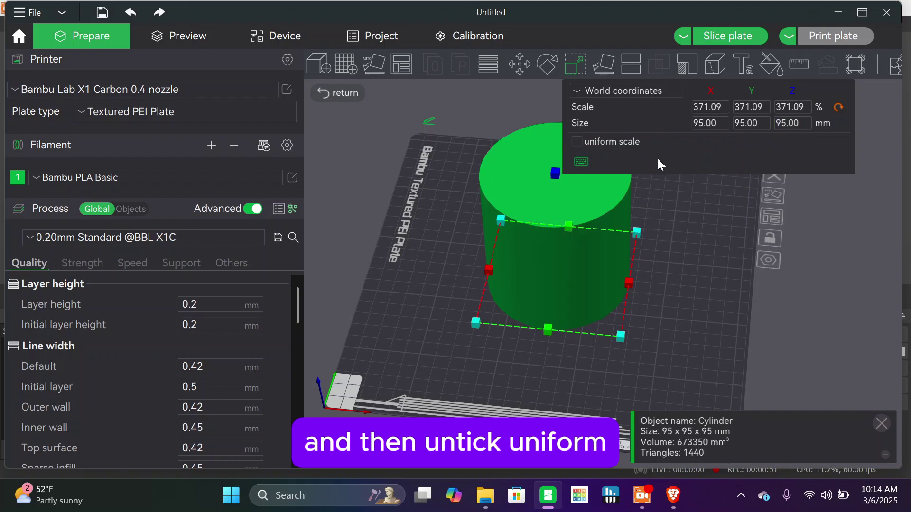
{"action": "left_click", "coordinate": [788, 124]}
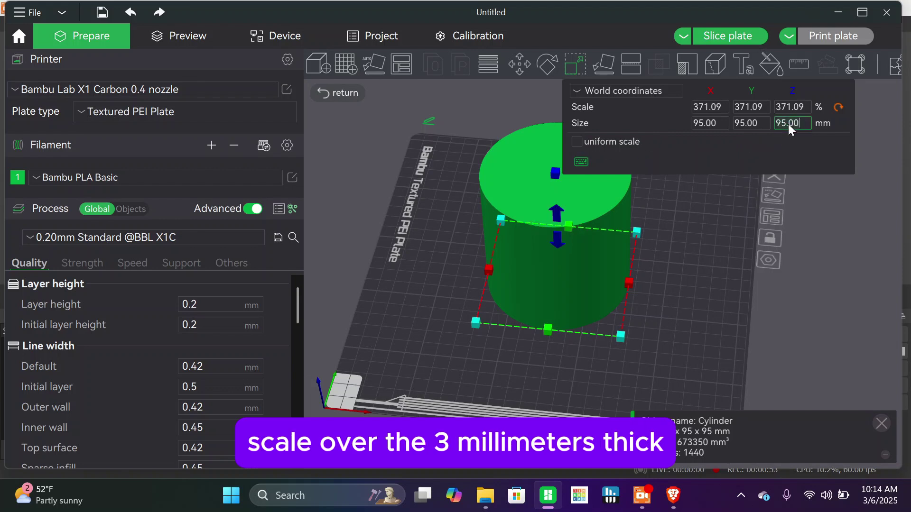
{"action": "type", "text": "3"}
{"action": "key", "text": "Return"}
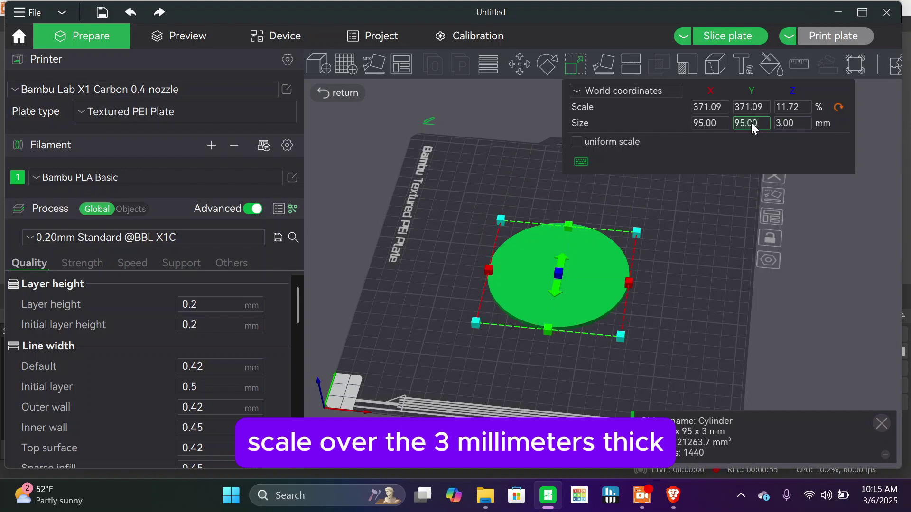
{"action": "left_click", "coordinate": [653, 307]}
{"action": "right_click_drag", "start_coordinate": [647, 321], "coordinate": [634, 328]}
{"action": "left_click_drag", "start_coordinate": [635, 329], "coordinate": [629, 349]}
{"action": "scroll", "coordinate": [636, 337], "scroll_direction": "up", "scroll_amount": 3}
{"action": "left_click", "coordinate": [673, 495]}
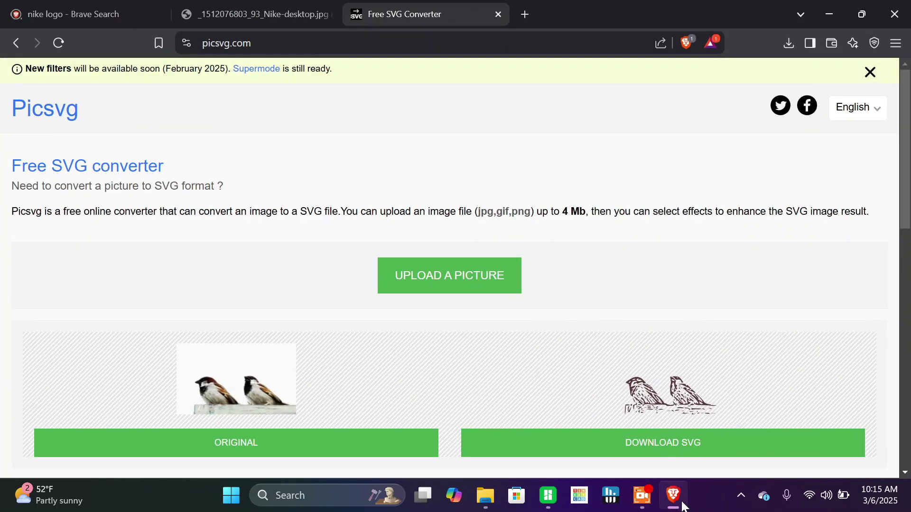
{"action": "left_click", "coordinate": [252, 19]}
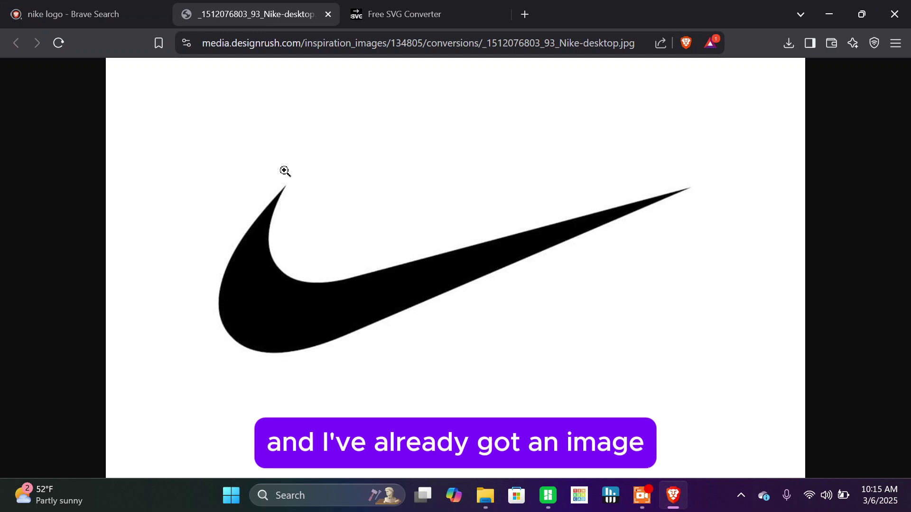
{"action": "right_click", "coordinate": [358, 231]}
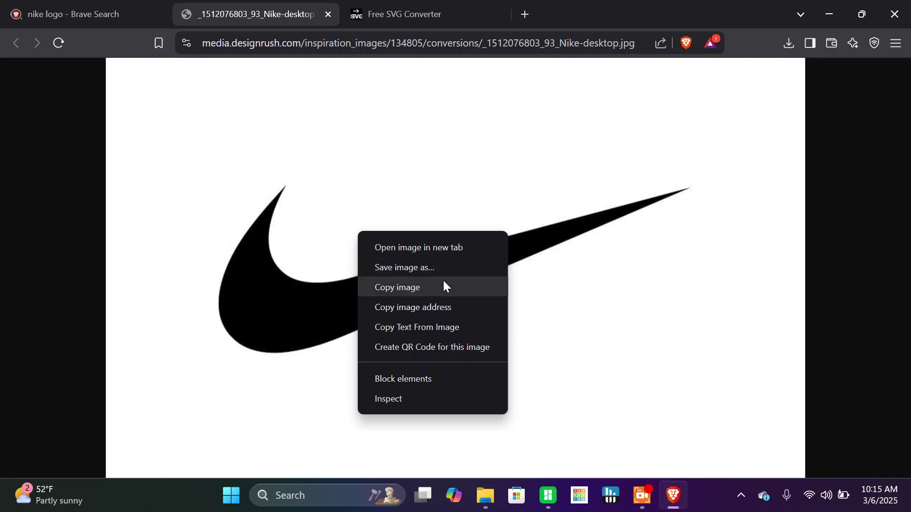
{"action": "left_click", "coordinate": [427, 281]}
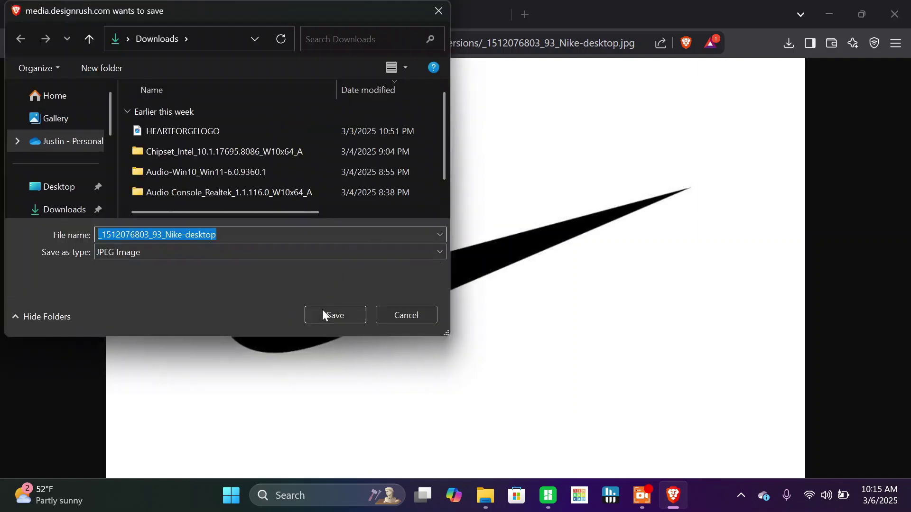
{"action": "left_click", "coordinate": [323, 313]}
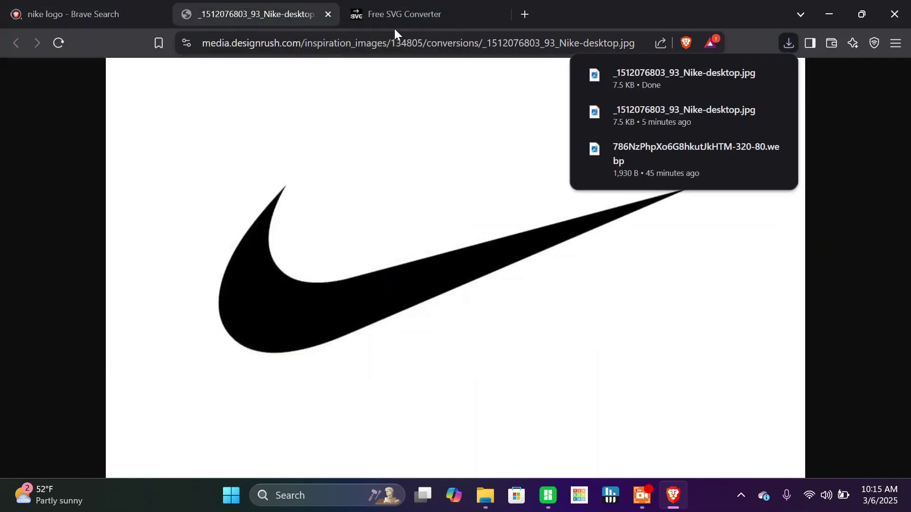
Step: Upload the downloaded Nike JPEG to the Picsvg converter
{"action": "left_click", "coordinate": [395, 12]}
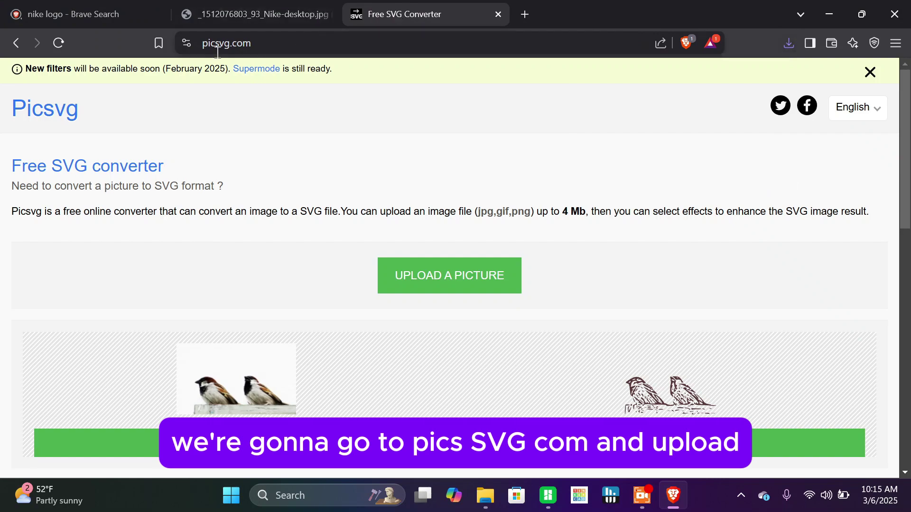
{"action": "left_click", "coordinate": [432, 274]}
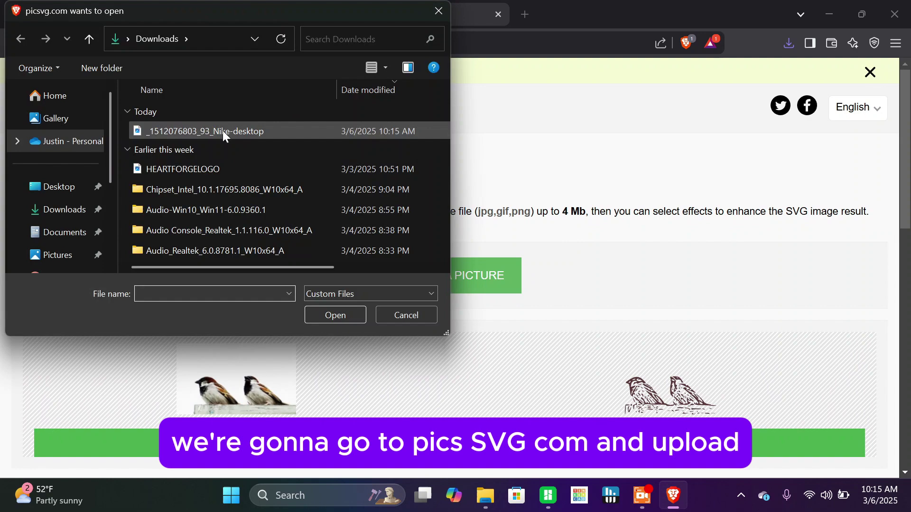
{"action": "left_click", "coordinate": [223, 131]}
{"action": "left_click", "coordinate": [331, 313]}
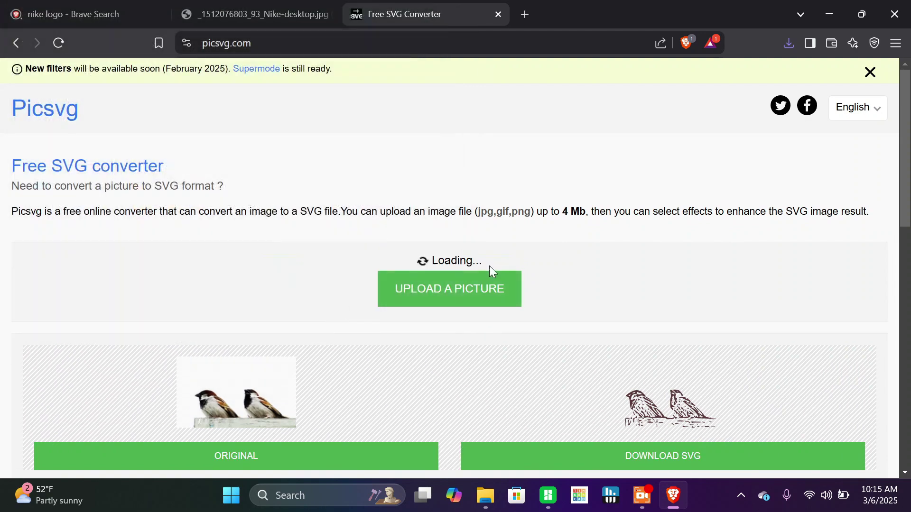
{"action": "scroll", "coordinate": [546, 240], "scroll_direction": "down", "scroll_amount": 5}
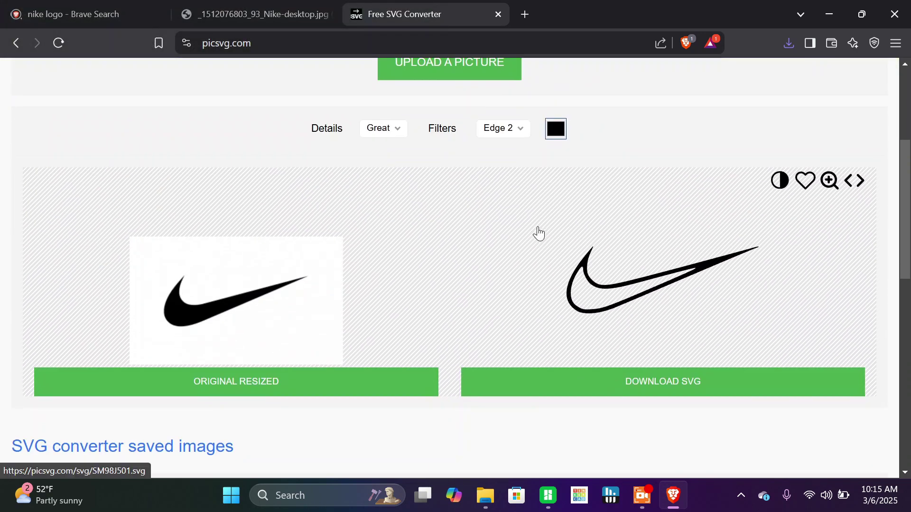
{"action": "scroll", "coordinate": [490, 137], "scroll_direction": "up", "scroll_amount": 2}
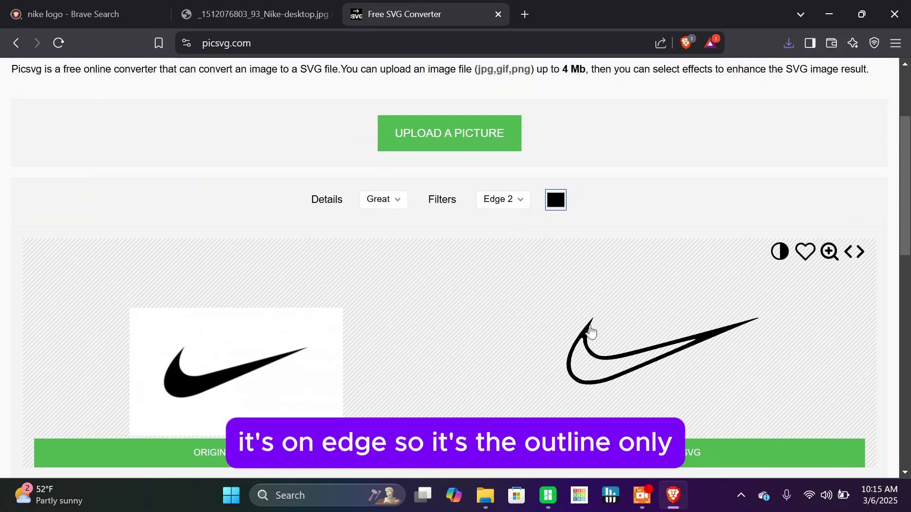
Step: Apply the Internal 3 filter and download the result as nikelogo.svg in Downloads
{"action": "left_click", "coordinate": [505, 199]}
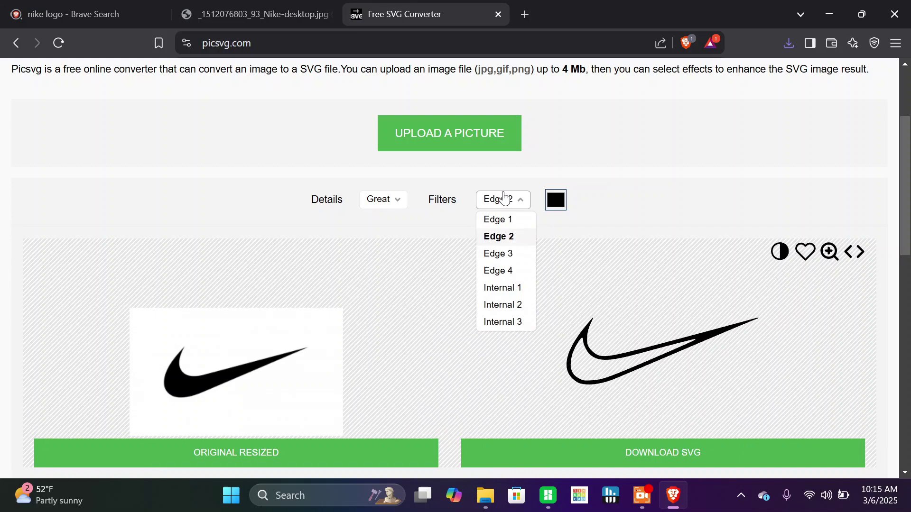
{"action": "left_click", "coordinate": [505, 322]}
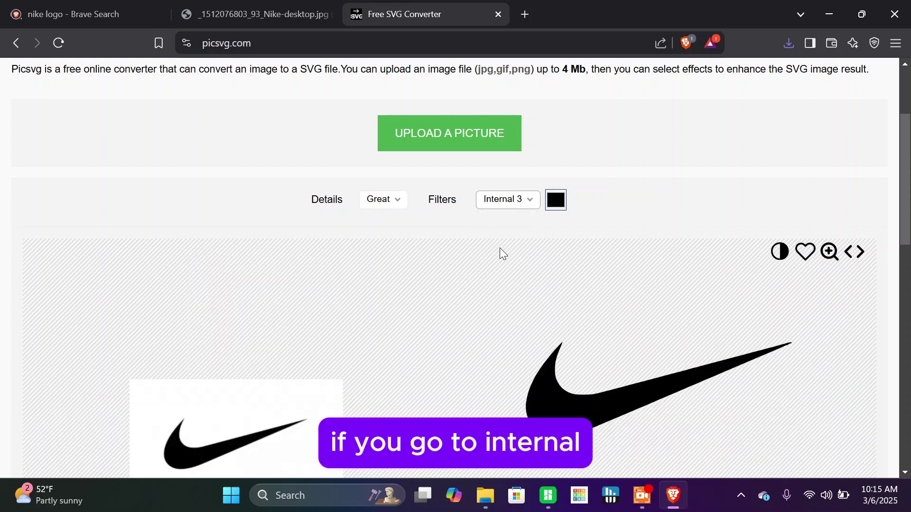
{"action": "scroll", "coordinate": [573, 254], "scroll_direction": "down", "scroll_amount": 3}
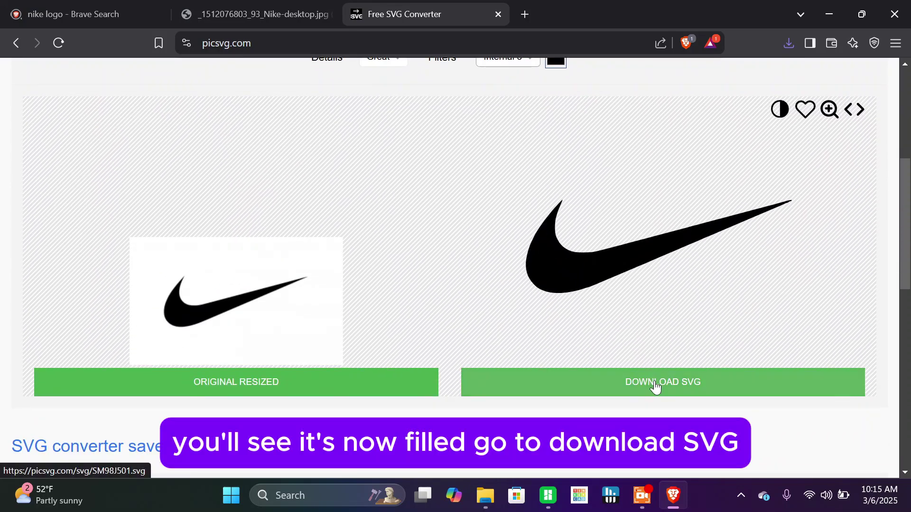
{"action": "left_click", "coordinate": [679, 388]}
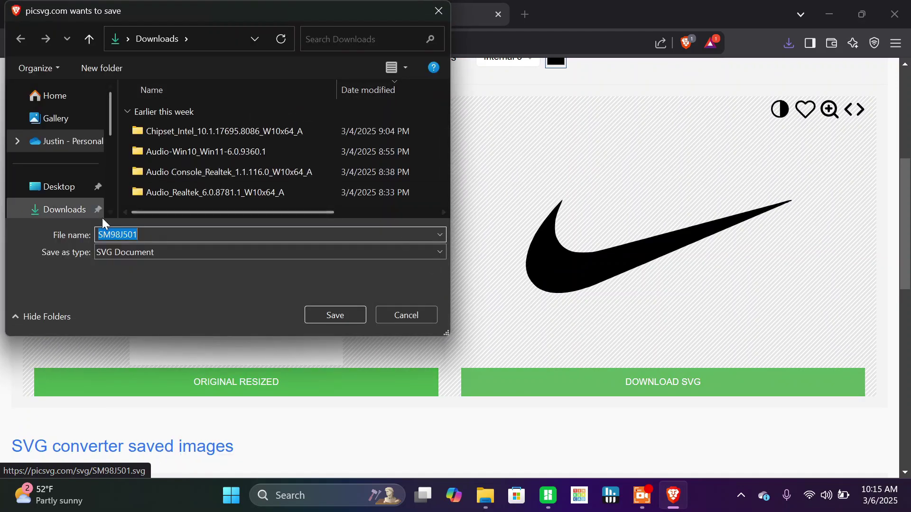
{"action": "scroll", "coordinate": [73, 213], "scroll_direction": "down", "scroll_amount": 1}
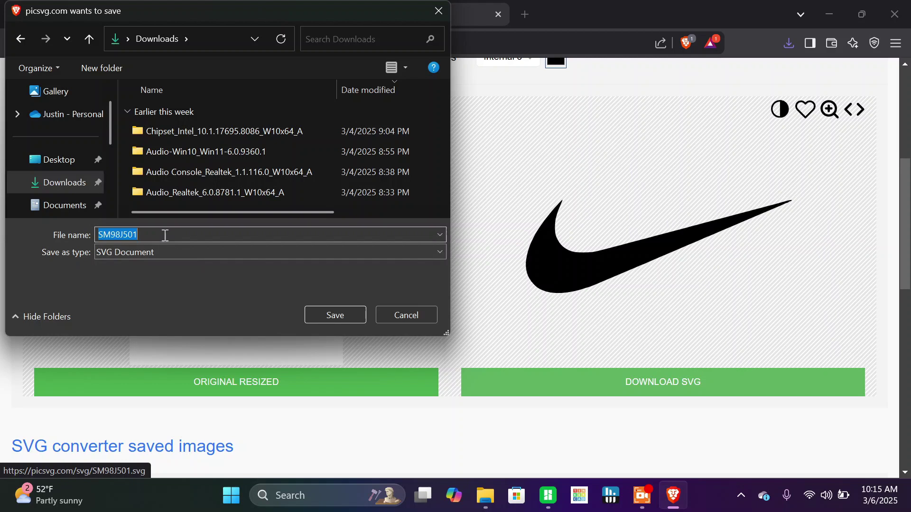
{"action": "type", "text": "nikelogo"}
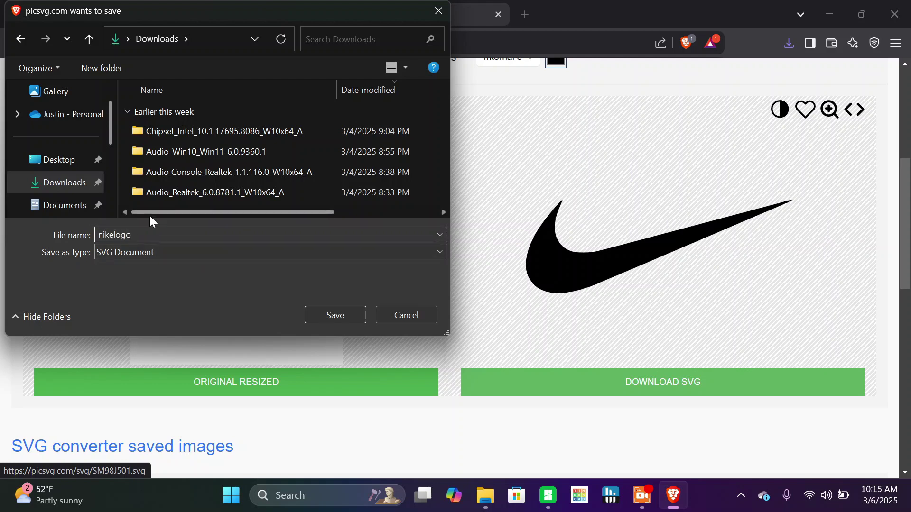
{"action": "left_click", "coordinate": [326, 316]}
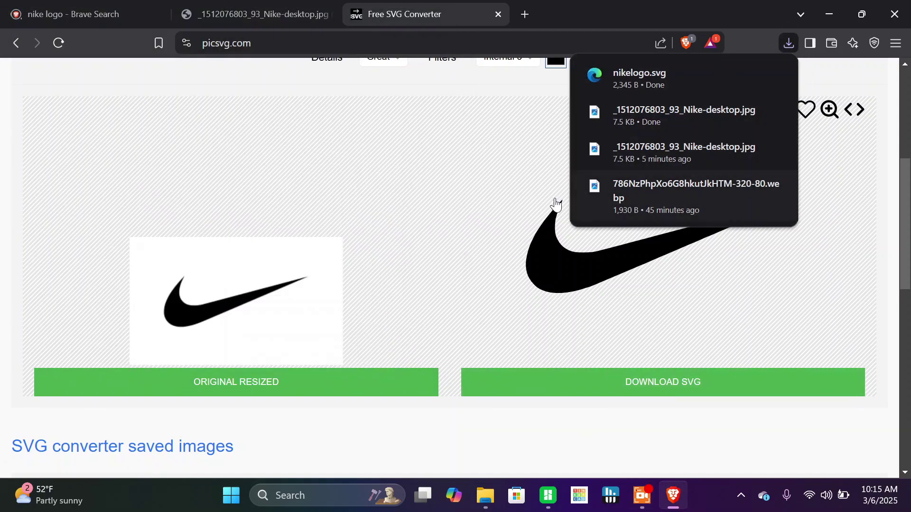
Step: Back in Bambu Studio, start adding an SVG part to the green disc
{"action": "left_click", "coordinate": [549, 495]}
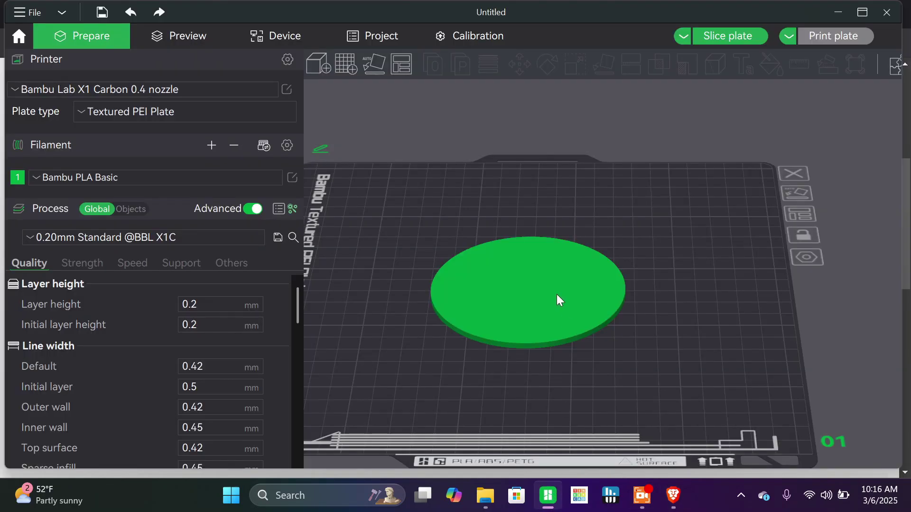
{"action": "left_click", "coordinate": [528, 298]}
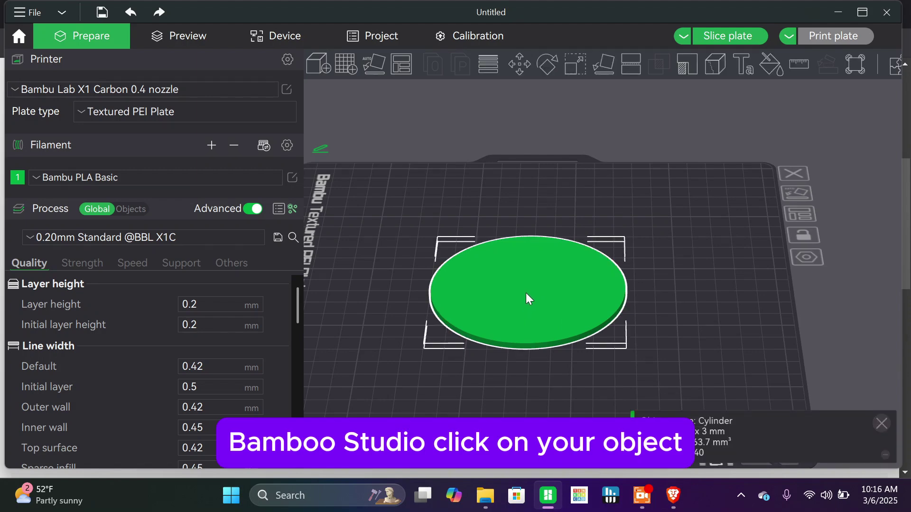
{"action": "right_click", "coordinate": [527, 280]}
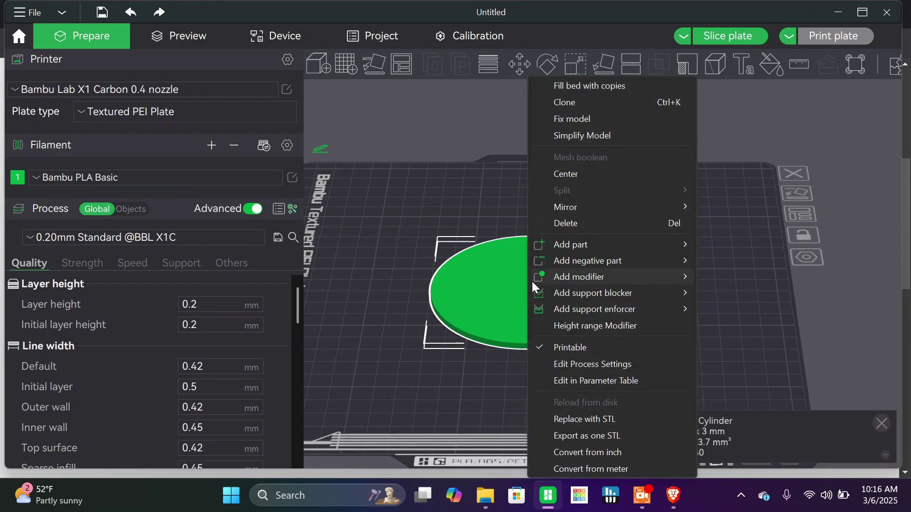
{"action": "mouse_move", "coordinate": [563, 313]}
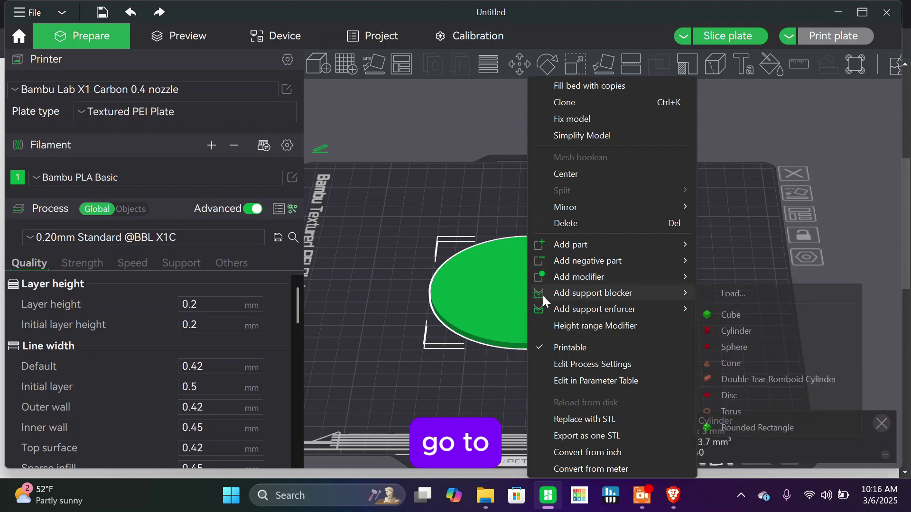
{"action": "mouse_move", "coordinate": [570, 245]}
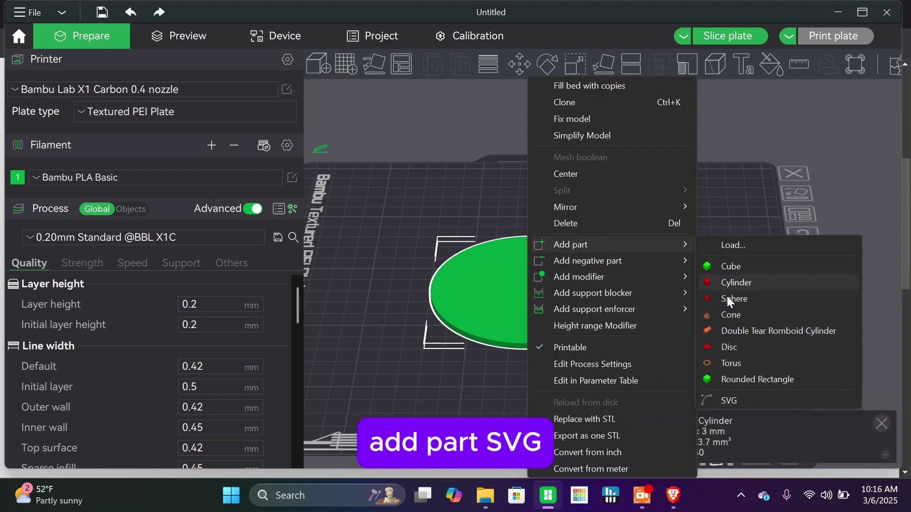
{"action": "left_click", "coordinate": [729, 399]}
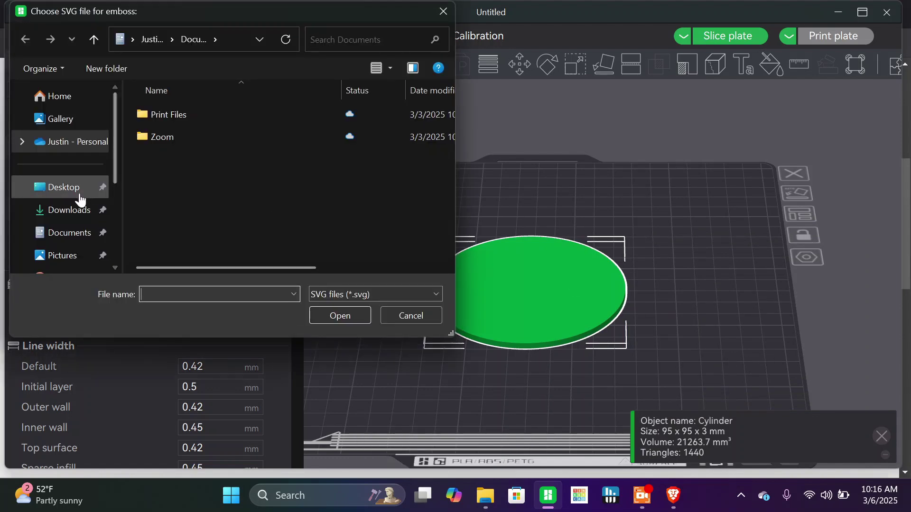
Step: Emboss nikelogo.svg from Downloads onto the disc as a 10 mm deep swoosh
{"action": "left_click", "coordinate": [69, 210]}
{"action": "left_click", "coordinate": [153, 132]}
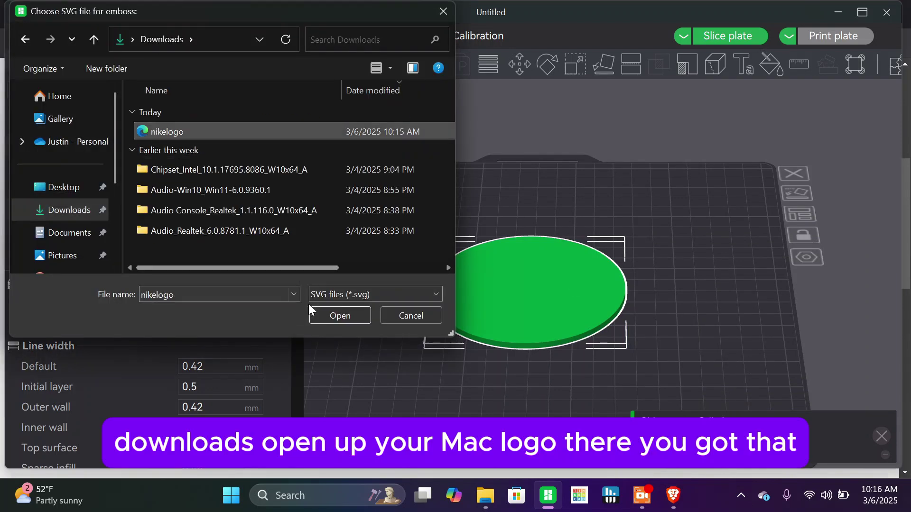
{"action": "left_click", "coordinate": [353, 316]}
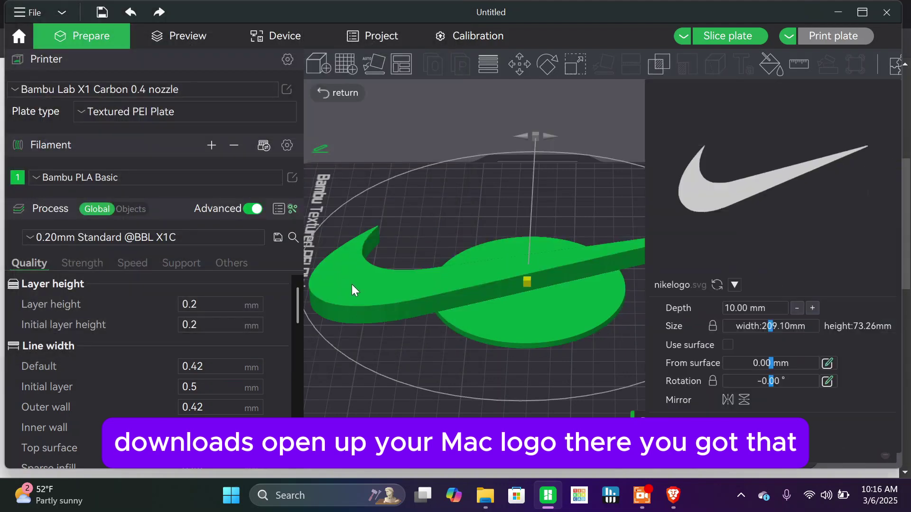
{"action": "left_click_drag", "start_coordinate": [436, 350], "coordinate": [433, 348]}
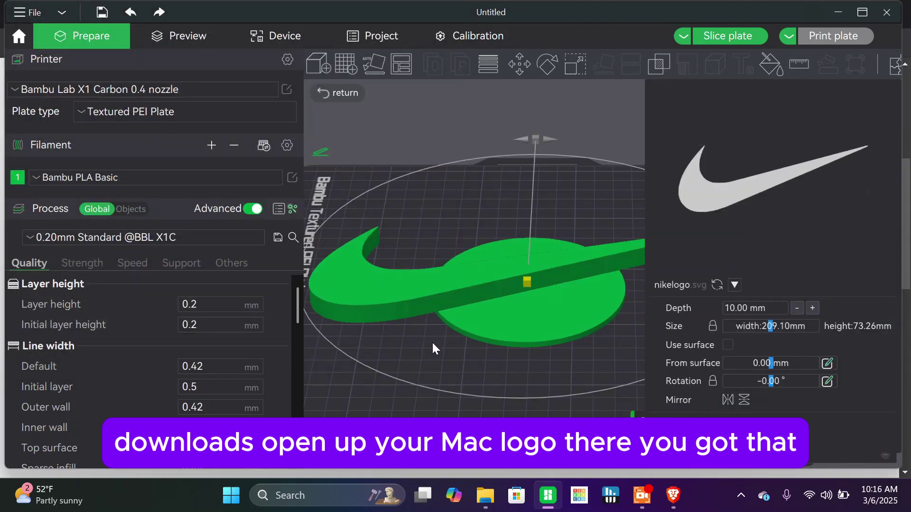
{"action": "left_click", "coordinate": [355, 376]}
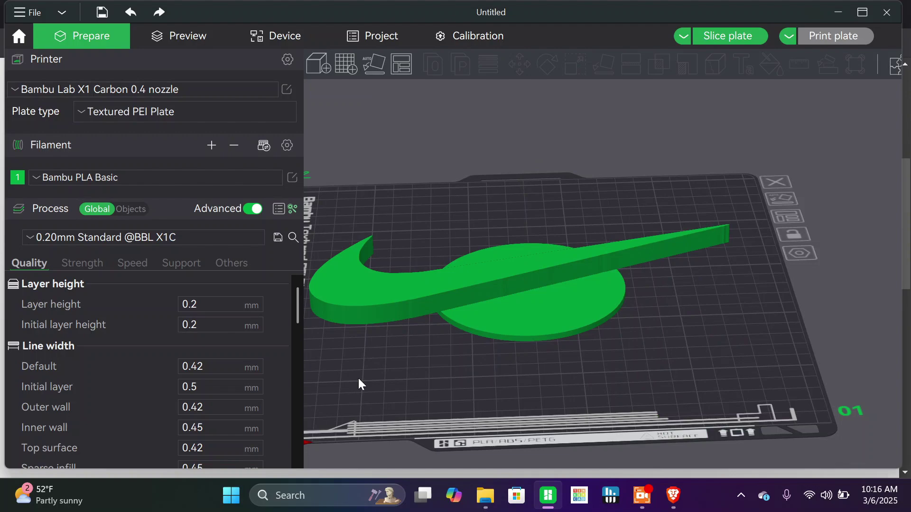
{"action": "mouse_move", "coordinate": [397, 368]}
{"action": "left_mouse_down"}
{"action": "mouse_move", "coordinate": [394, 380]}
{"action": "mouse_move", "coordinate": [356, 344]}
{"action": "mouse_move", "coordinate": [378, 373]}
{"action": "mouse_move", "coordinate": [387, 336]}
{"action": "mouse_move", "coordinate": [398, 368]}
{"action": "mouse_move", "coordinate": [396, 359]}
{"action": "left_mouse_up"}
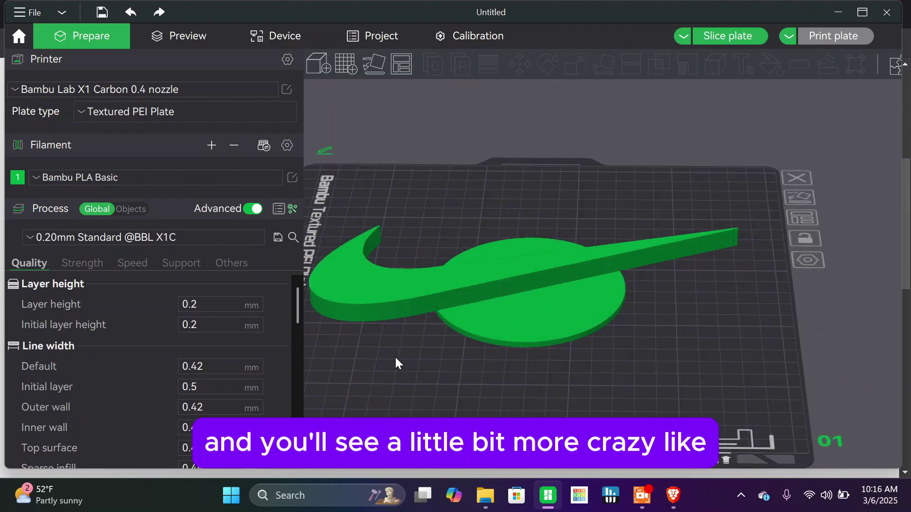
Step: Add a yellow filament 2, recolour filament 1 black, and start color painting the model
{"action": "left_click", "coordinate": [212, 145]}
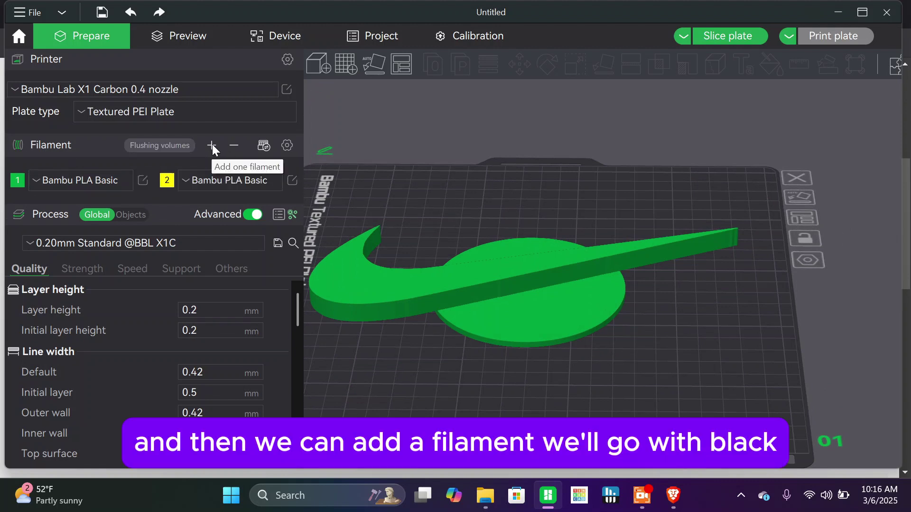
{"action": "left_click", "coordinate": [18, 182]}
{"action": "left_click", "coordinate": [26, 127]}
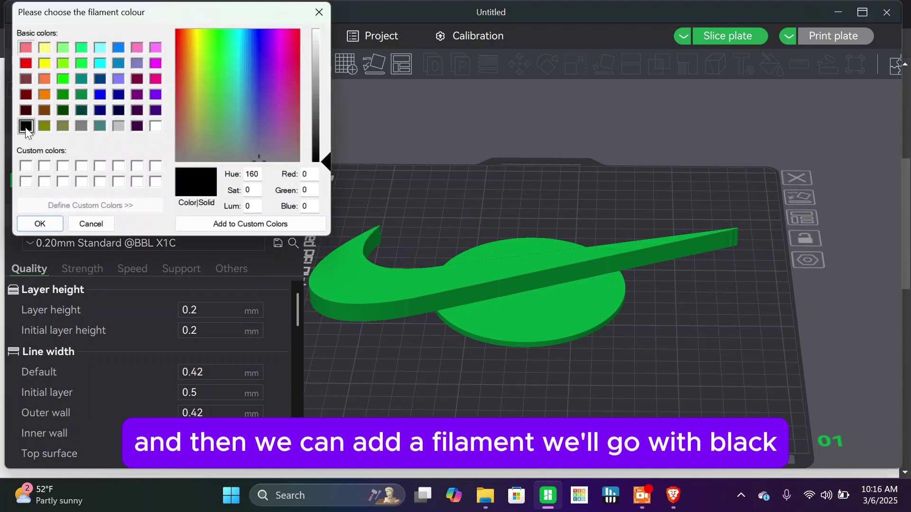
{"action": "left_click", "coordinate": [29, 221]}
{"action": "left_click", "coordinate": [354, 289]}
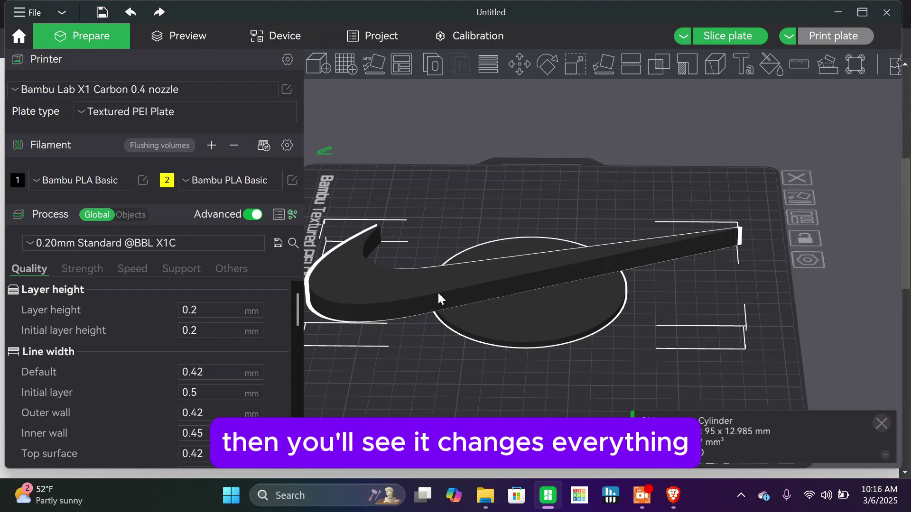
{"action": "left_click", "coordinate": [772, 66]}
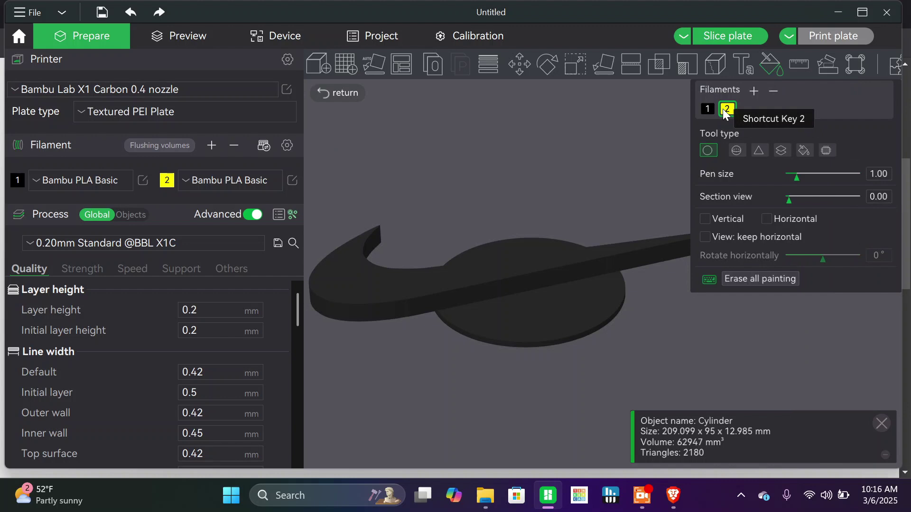
Step: Fill-paint the swoosh's top, long side and end faces yellow with filament 2
{"action": "left_click", "coordinate": [804, 151]}
{"action": "left_click", "coordinate": [383, 280]}
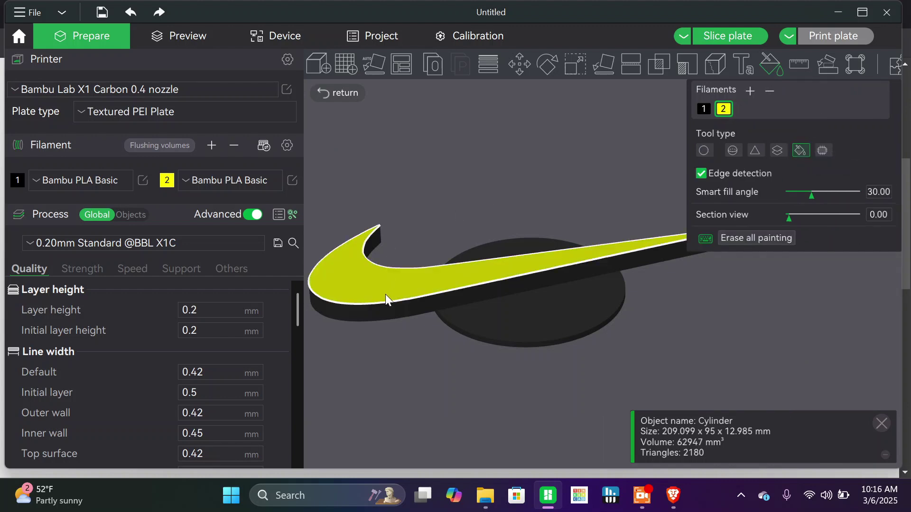
{"action": "left_click", "coordinate": [419, 306]}
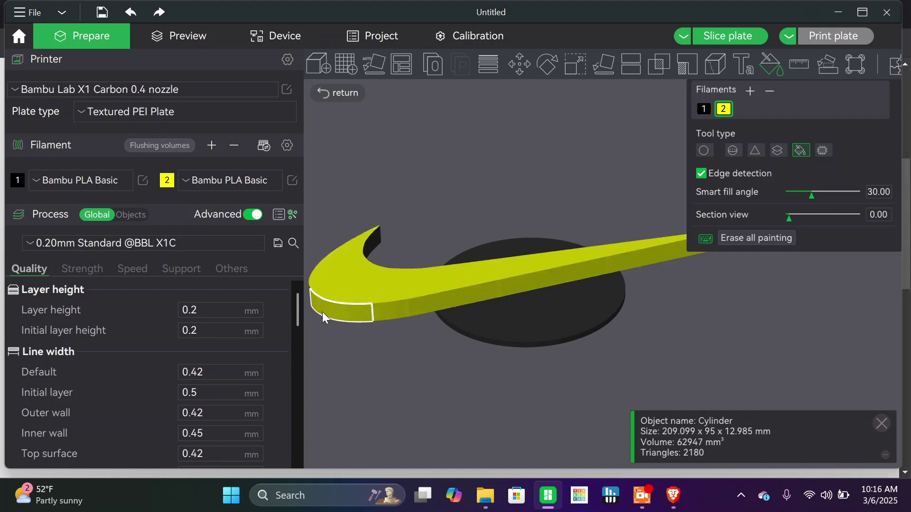
{"action": "left_click_drag", "start_coordinate": [370, 330], "coordinate": [414, 340]}
{"action": "left_click", "coordinate": [453, 310]}
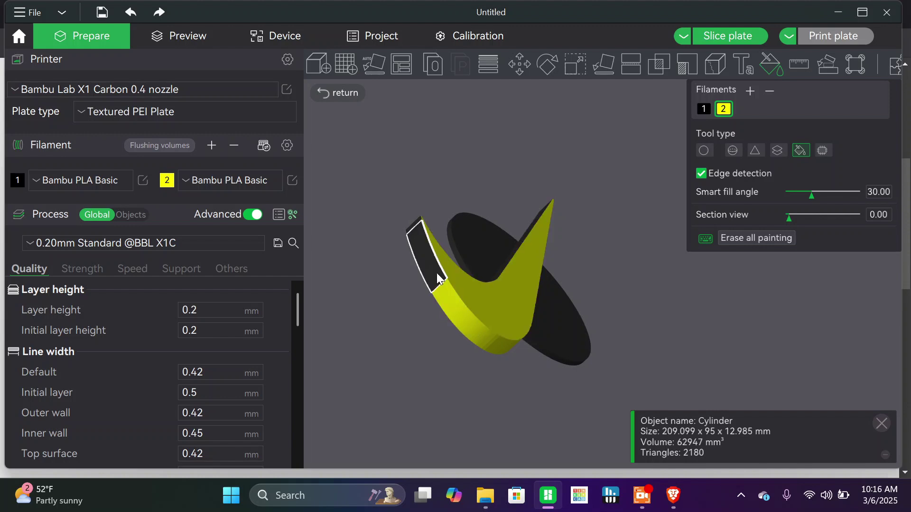
Step: Fill the remaining end face and long strip yellow, then close color painting
{"action": "left_click_drag", "start_coordinate": [437, 287], "coordinate": [440, 338]}
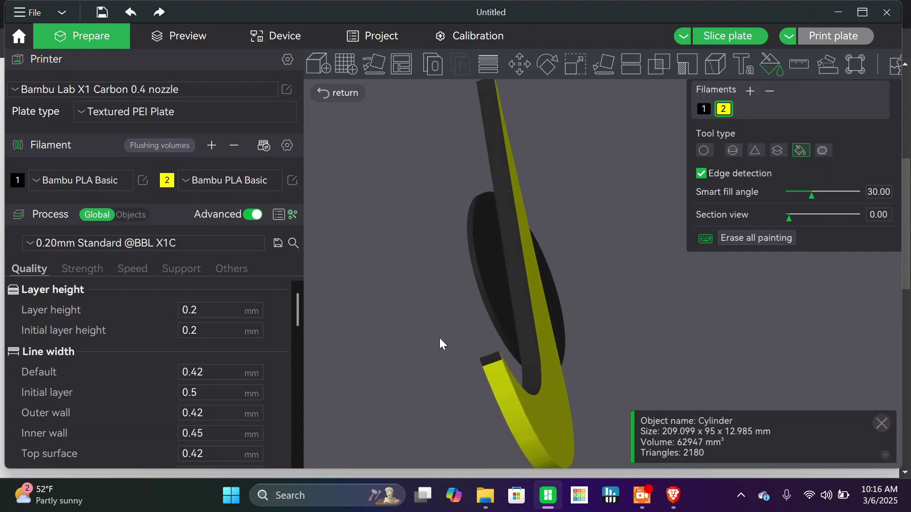
{"action": "left_click", "coordinate": [485, 360]}
{"action": "left_click", "coordinate": [535, 353]}
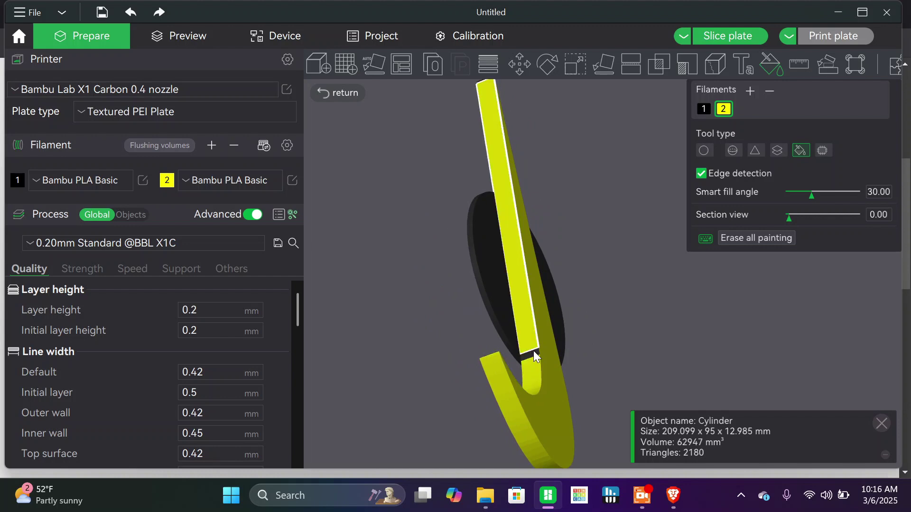
{"action": "left_click_drag", "start_coordinate": [466, 357], "coordinate": [575, 402]}
{"action": "left_click_drag", "start_coordinate": [425, 190], "coordinate": [422, 259]}
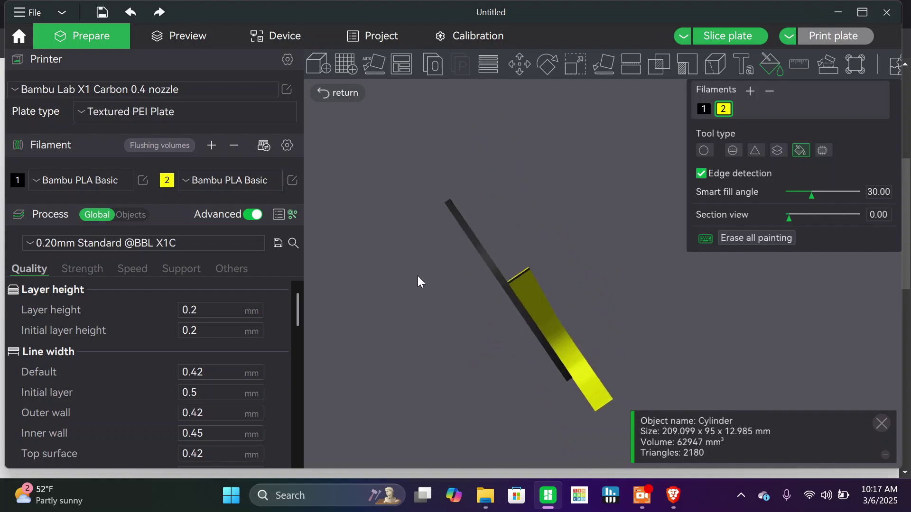
{"action": "scroll", "coordinate": [416, 280], "scroll_direction": "up", "scroll_amount": 5}
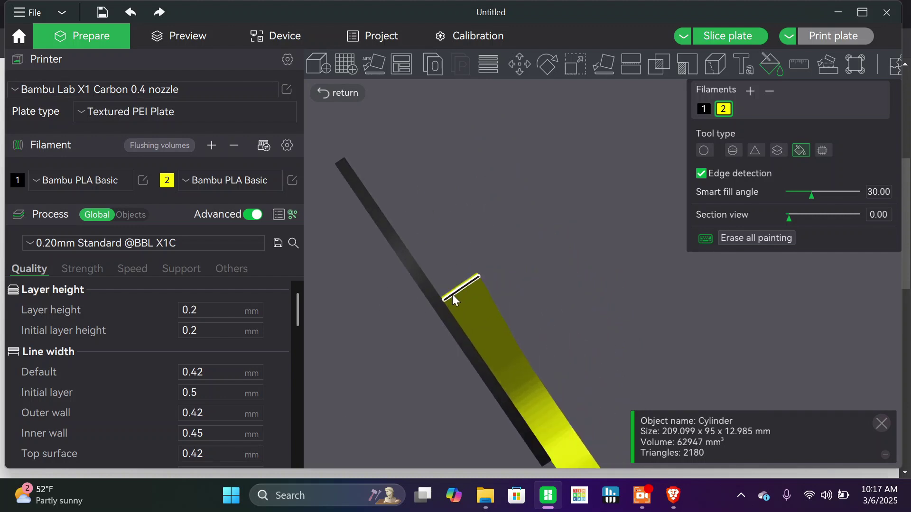
{"action": "left_click_drag", "start_coordinate": [512, 250], "coordinate": [759, 82]}
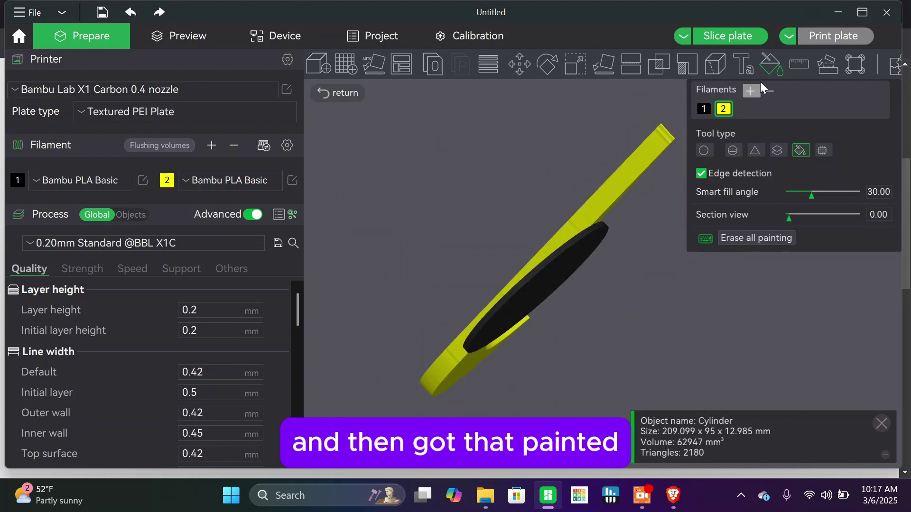
{"action": "left_click", "coordinate": [773, 67]}
Step: Try resizing the swoosh from a top view, then undo that size change
{"action": "mouse_move", "coordinate": [675, 307]}
{"action": "left_mouse_down"}
{"action": "mouse_move", "coordinate": [636, 325]}
{"action": "mouse_move", "coordinate": [718, 332]}
{"action": "mouse_move", "coordinate": [694, 344]}
{"action": "mouse_move", "coordinate": [624, 331]}
{"action": "mouse_move", "coordinate": [548, 354]}
{"action": "mouse_move", "coordinate": [520, 396]}
{"action": "mouse_move", "coordinate": [527, 402]}
{"action": "left_mouse_up"}
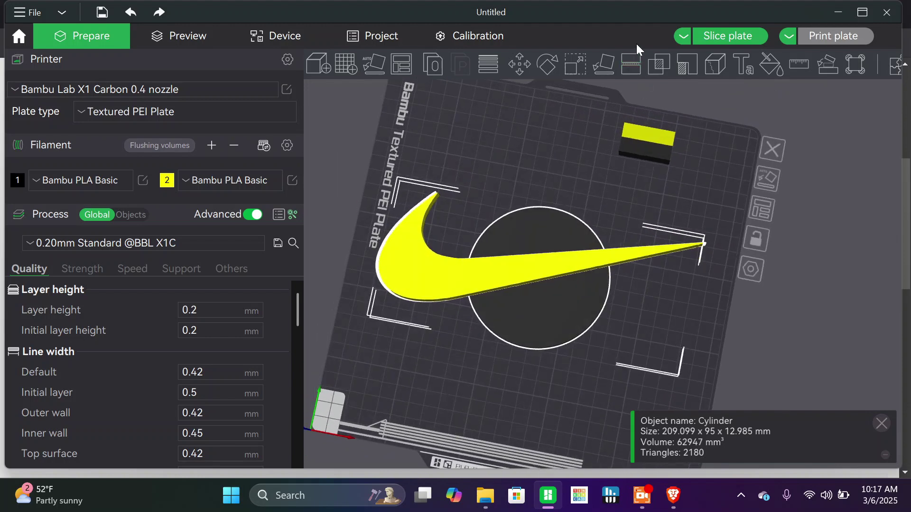
{"action": "left_click", "coordinate": [576, 66]}
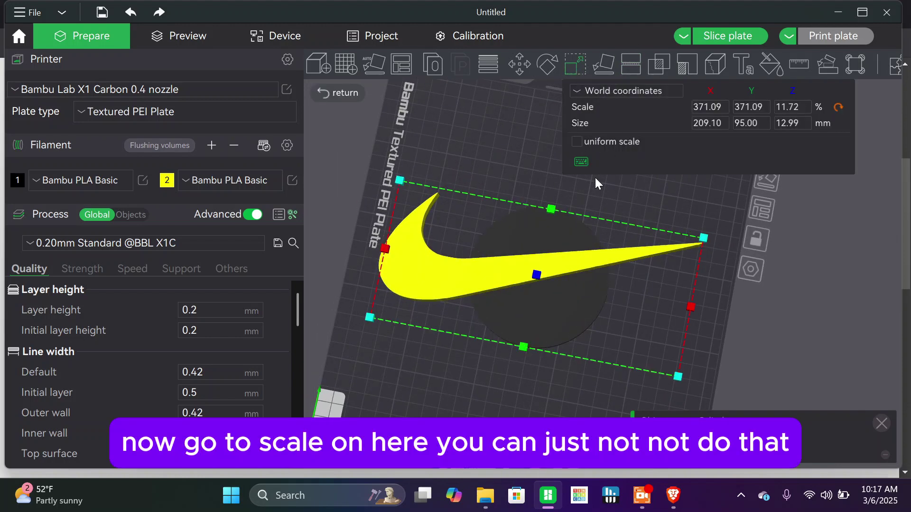
{"action": "mouse_move", "coordinate": [699, 236]}
{"action": "left_mouse_down"}
{"action": "mouse_move", "coordinate": [640, 240]}
{"action": "mouse_move", "coordinate": [687, 230]}
{"action": "mouse_move", "coordinate": [691, 237]}
{"action": "left_mouse_up"}
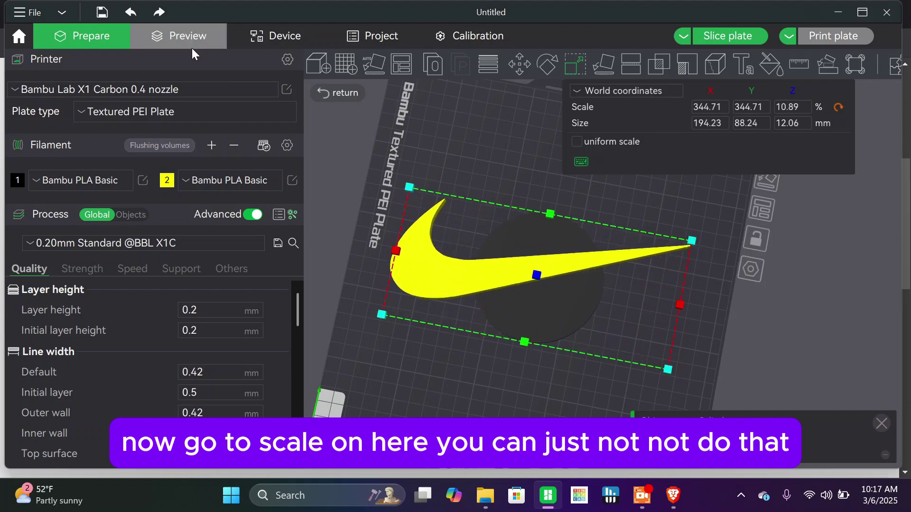
{"action": "left_click", "coordinate": [128, 14]}
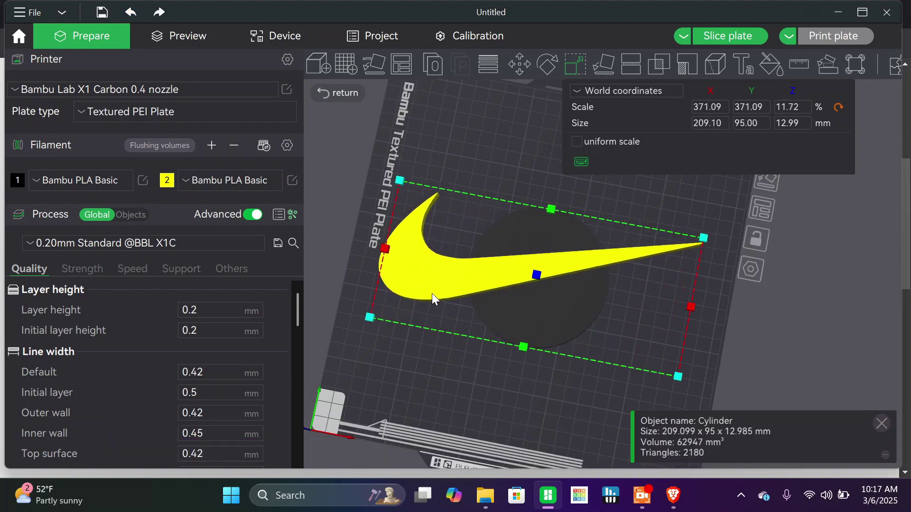
{"action": "left_click", "coordinate": [503, 368]}
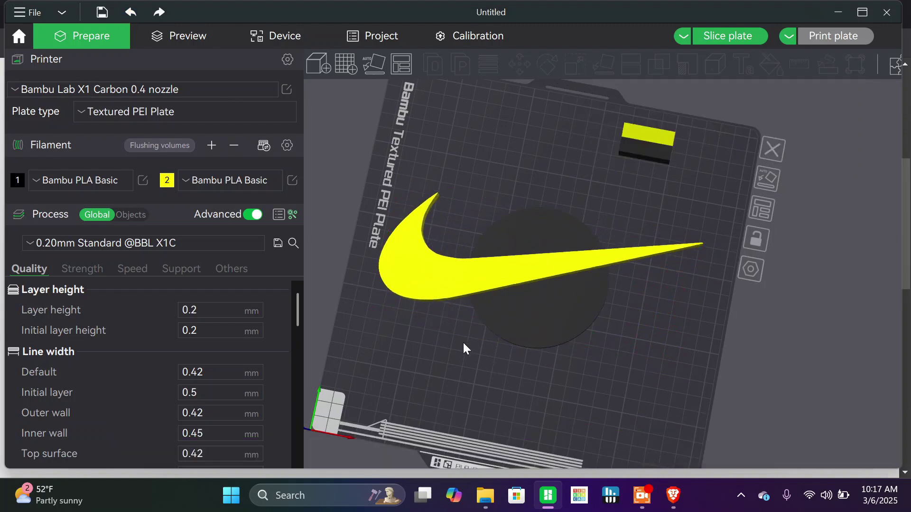
Step: Select the nikelogo part in the Objects list and shrink it to about 68.64 × 24.05 mm
{"action": "left_click", "coordinate": [130, 215]}
{"action": "left_click", "coordinate": [67, 305]}
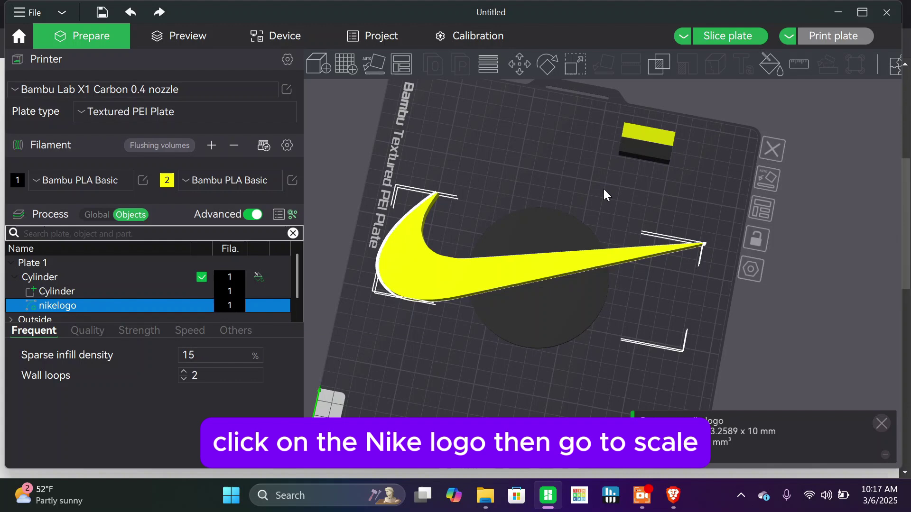
{"action": "left_click", "coordinate": [575, 64]}
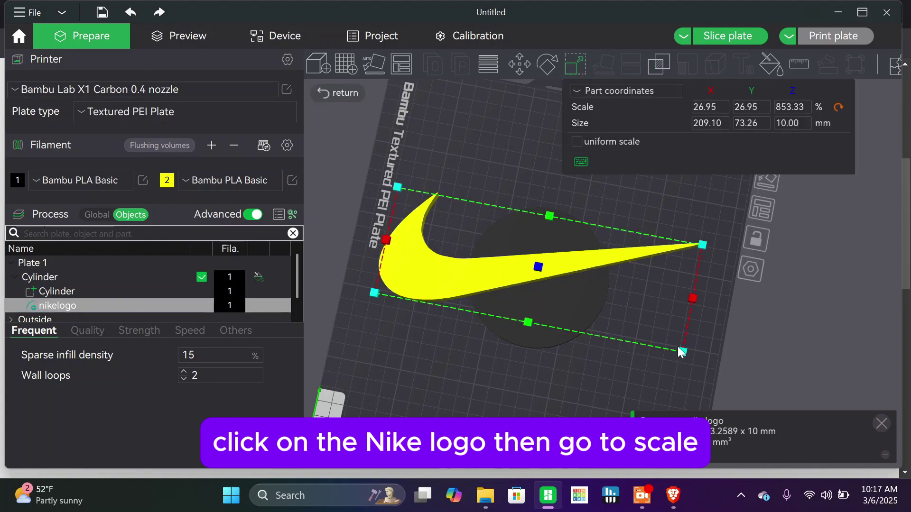
{"action": "left_click_drag", "start_coordinate": [682, 352], "coordinate": [579, 309]}
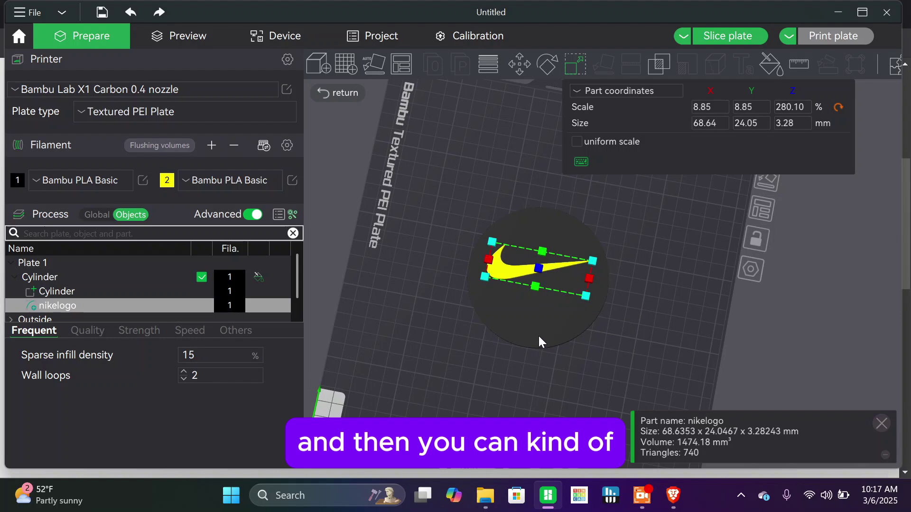
Step: Nudge the Cylinder disc up under the swoosh and view the coaster at an angle
{"action": "left_click", "coordinate": [61, 290]}
{"action": "scroll", "coordinate": [521, 314], "scroll_direction": "up", "scroll_amount": 3}
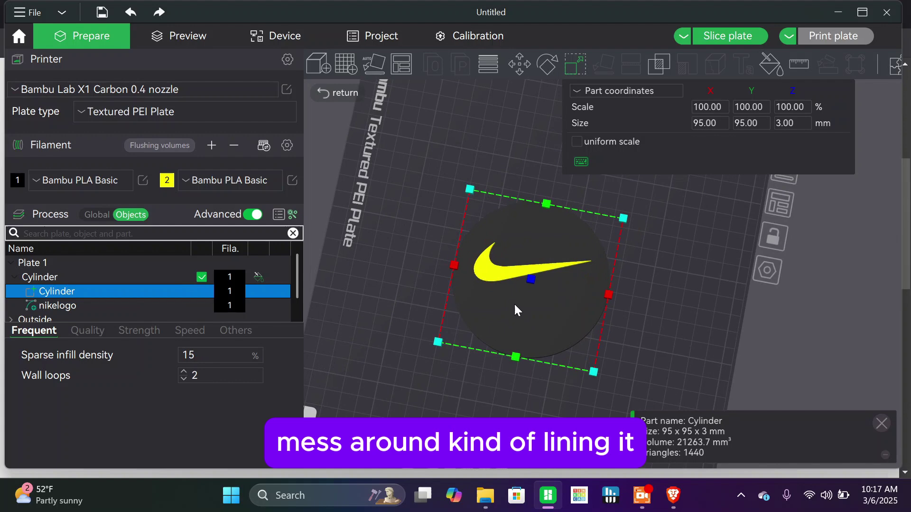
{"action": "left_click_drag", "start_coordinate": [511, 329], "coordinate": [511, 318]}
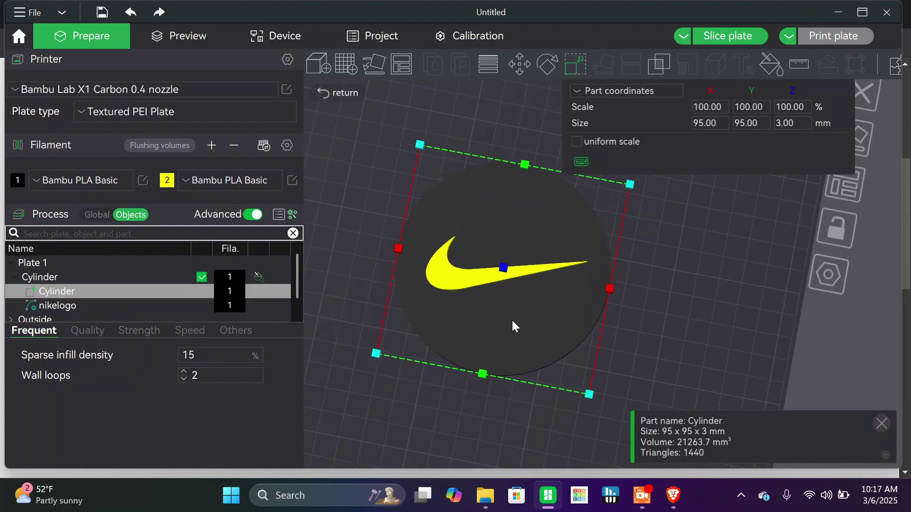
{"action": "left_click", "coordinate": [671, 324]}
{"action": "left_click_drag", "start_coordinate": [655, 342], "coordinate": [636, 341]}
{"action": "left_click_drag", "start_coordinate": [585, 360], "coordinate": [625, 388]}
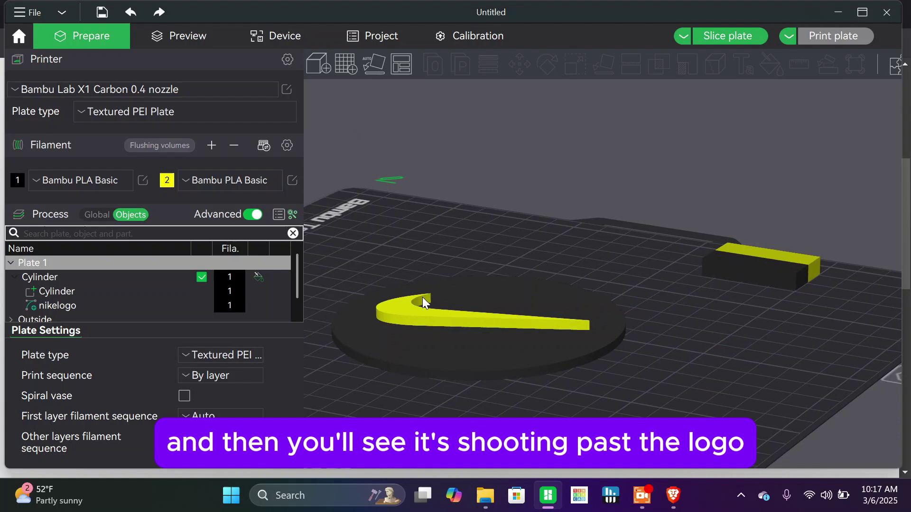
Step: Set the nikelogo part's Z size to 1 mm, keeping its 68.64 × 24.05 mm footprint
{"action": "left_click", "coordinate": [423, 314]}
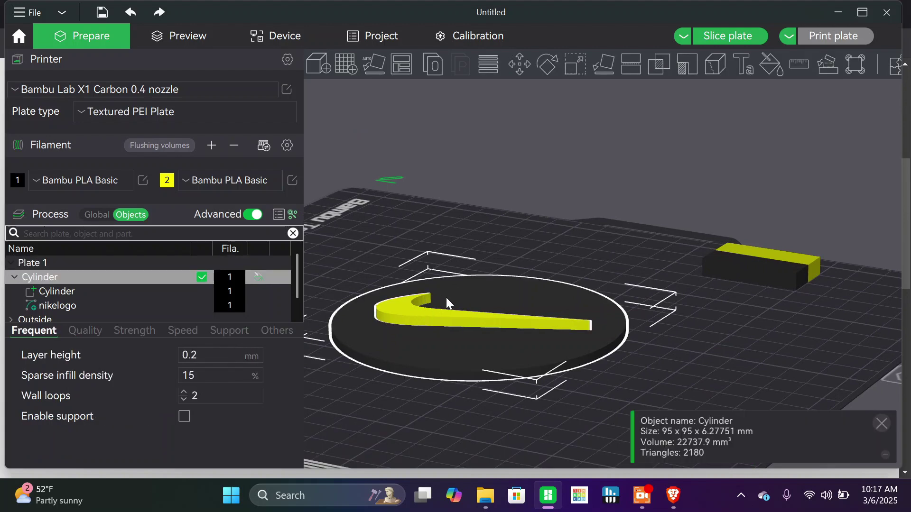
{"action": "left_click", "coordinate": [46, 306]}
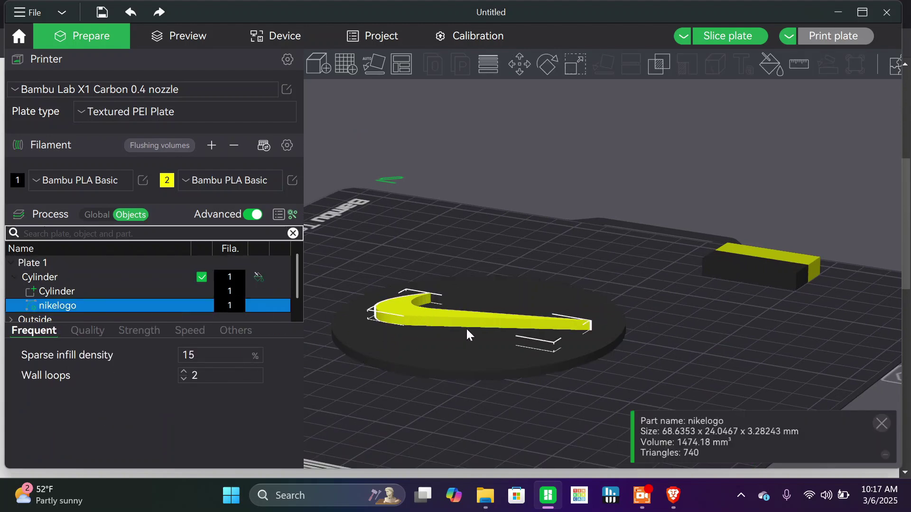
{"action": "left_click", "coordinate": [520, 71]}
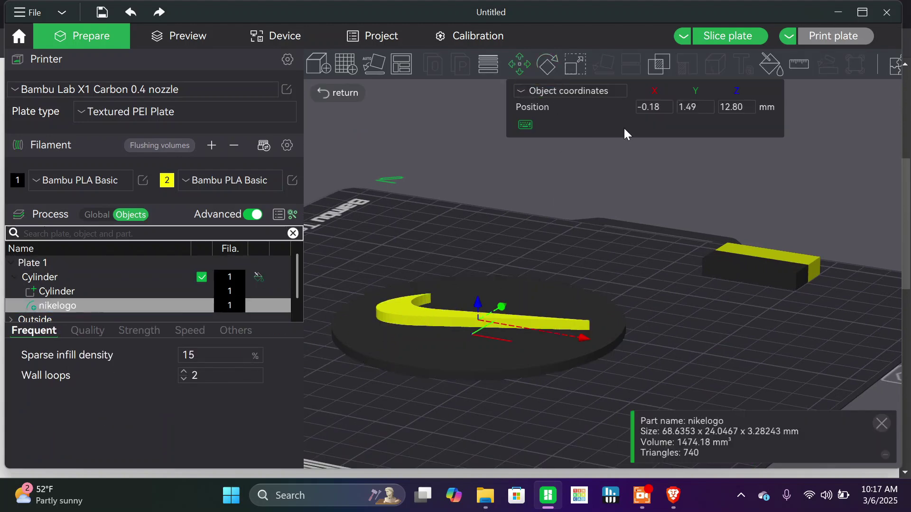
{"action": "left_click", "coordinate": [571, 65]}
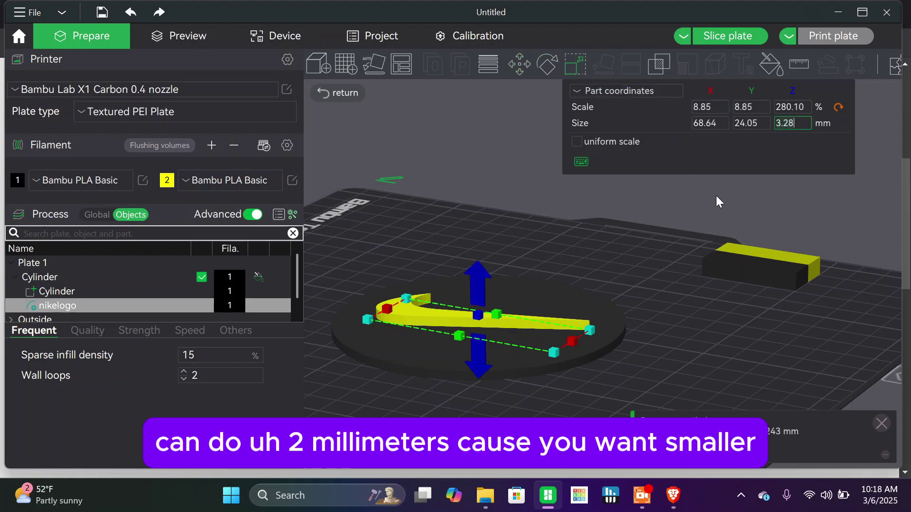
{"action": "key", "text": "BackSpace"}
{"action": "key", "text": "BackSpace"}
{"action": "key", "text": "BackSpace"}
{"action": "key", "text": "BackSpace"}
{"action": "type", "text": "2"}
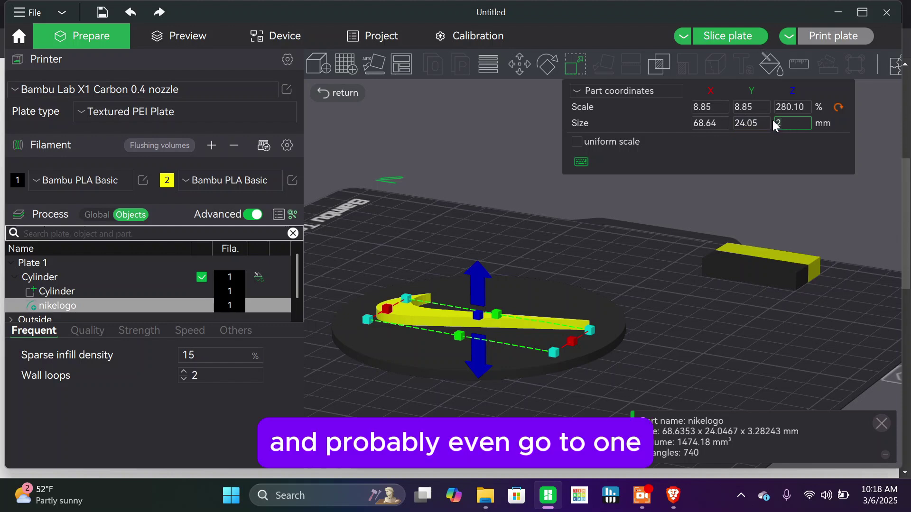
{"action": "left_click", "coordinate": [744, 123]}
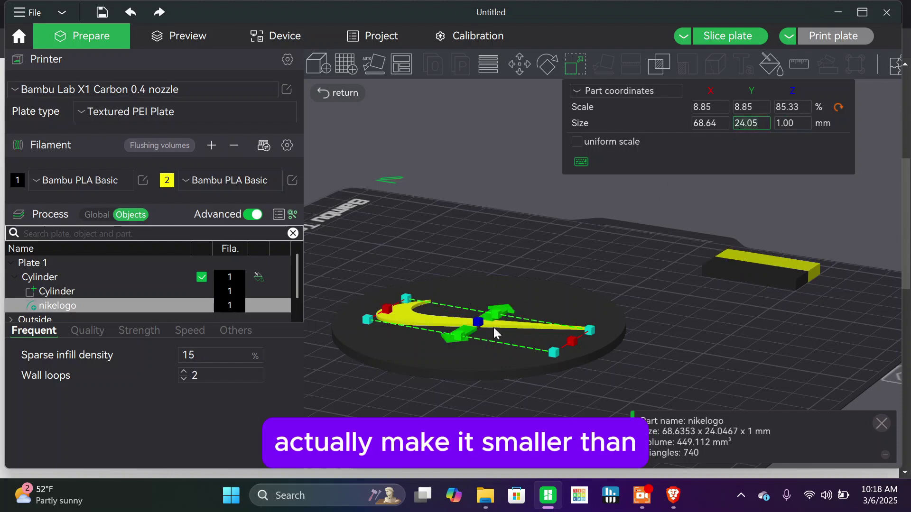
Step: From a top-down view, select the nikelogo part and bring up its rotation controls
{"action": "left_click", "coordinate": [432, 397]}
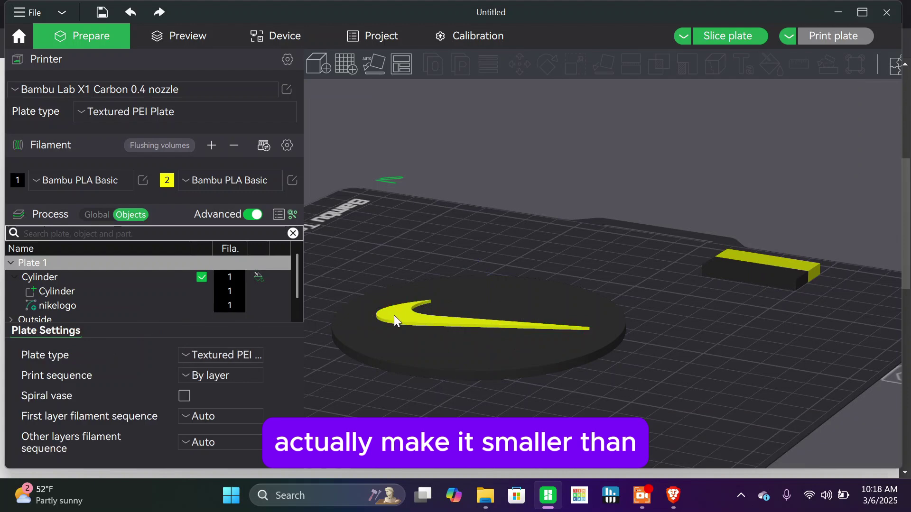
{"action": "left_click", "coordinate": [403, 363]}
{"action": "scroll", "coordinate": [613, 280], "scroll_direction": "up", "scroll_amount": 3}
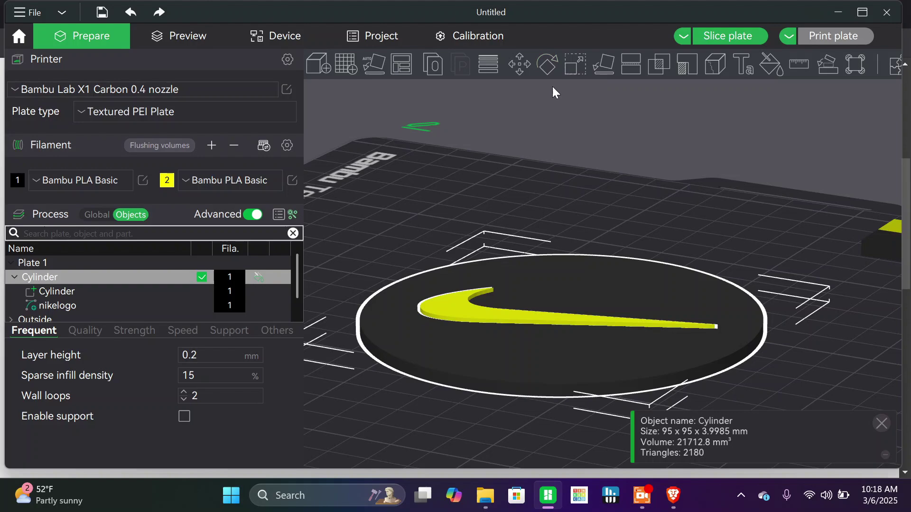
{"action": "scroll", "coordinate": [563, 190], "scroll_direction": "down", "scroll_amount": 3}
{"action": "left_click_drag", "start_coordinate": [572, 193], "coordinate": [515, 230]}
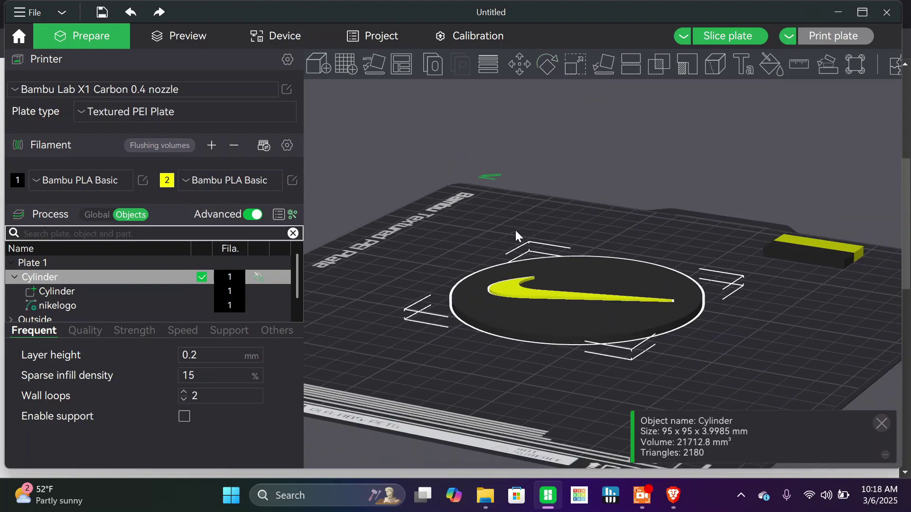
{"action": "scroll", "coordinate": [500, 260], "scroll_direction": "up", "scroll_amount": 5}
{"action": "left_click_drag", "start_coordinate": [500, 261], "coordinate": [459, 294]}
{"action": "left_click", "coordinate": [67, 305]}
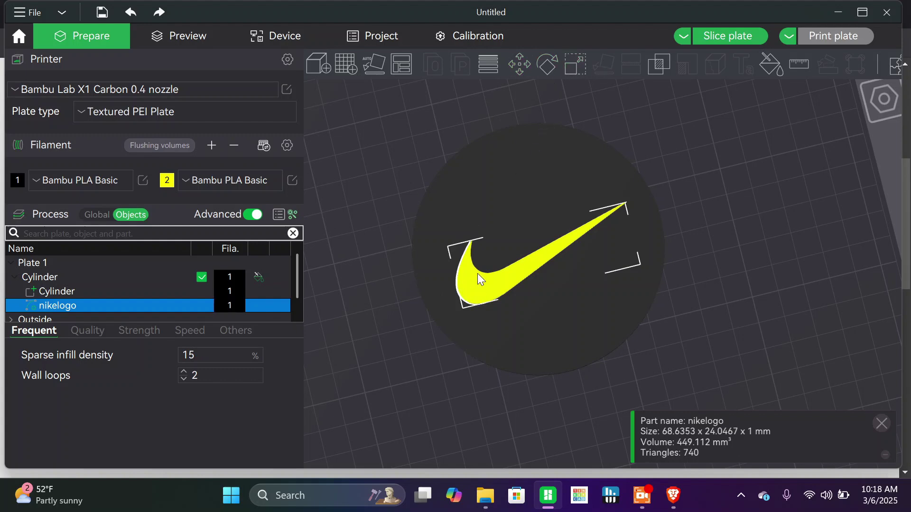
{"action": "left_click", "coordinate": [547, 69]}
{"action": "left_click_drag", "start_coordinate": [522, 227], "coordinate": [659, 357]}
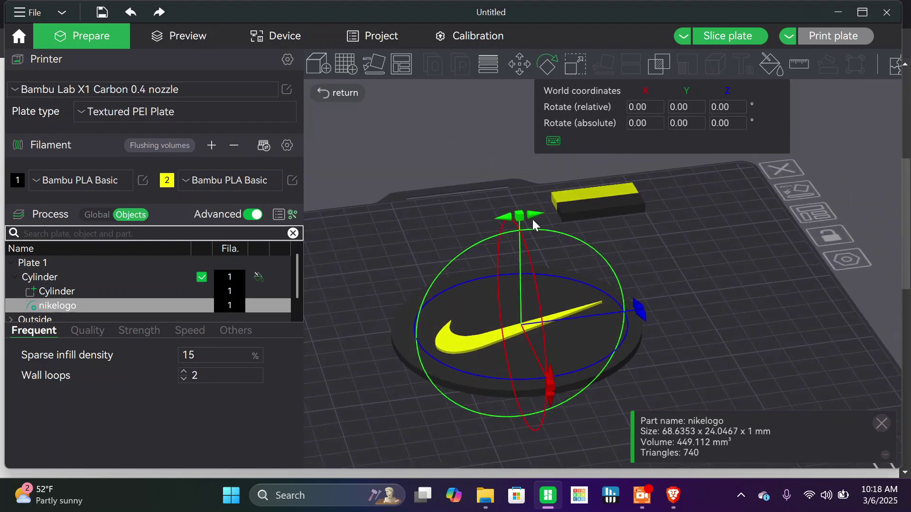
Step: Rotate the swoosh 180° on the coaster and reselect the Cylinder object
{"action": "left_click_drag", "start_coordinate": [532, 218], "coordinate": [532, 369]}
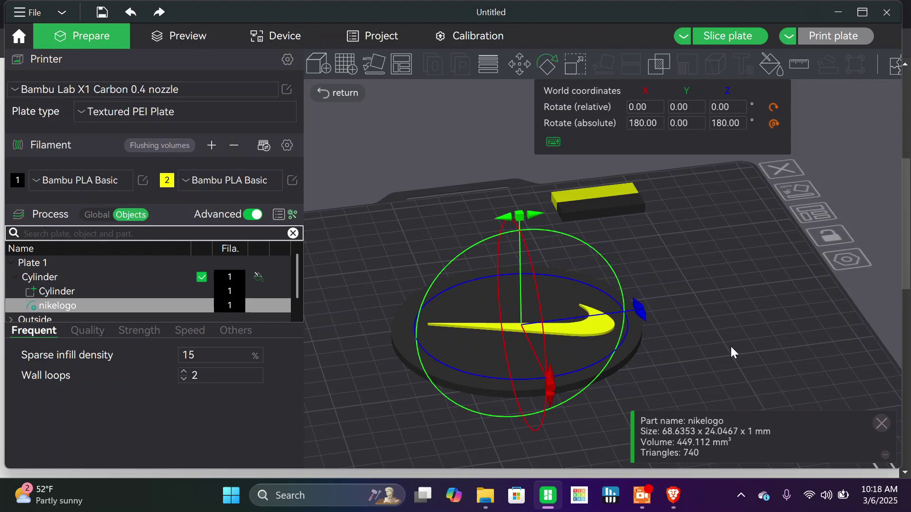
{"action": "left_click", "coordinate": [712, 355]}
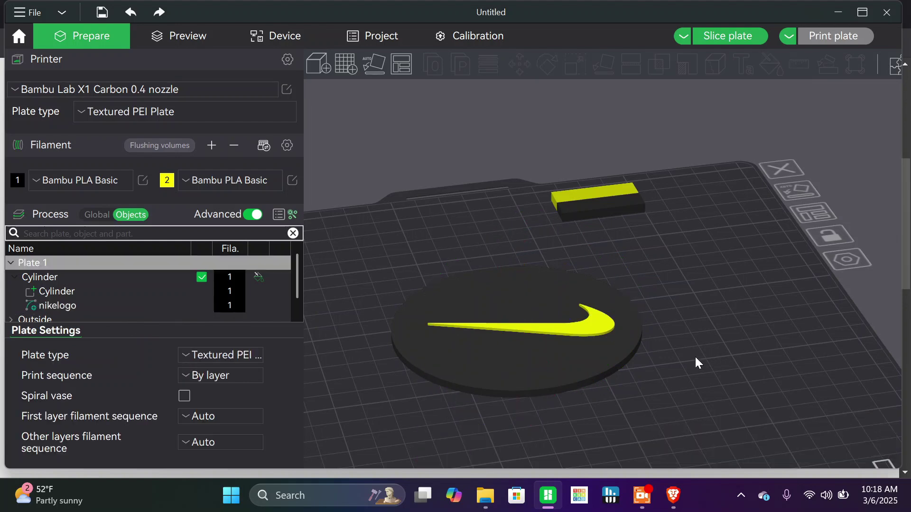
{"action": "left_click", "coordinate": [580, 373]}
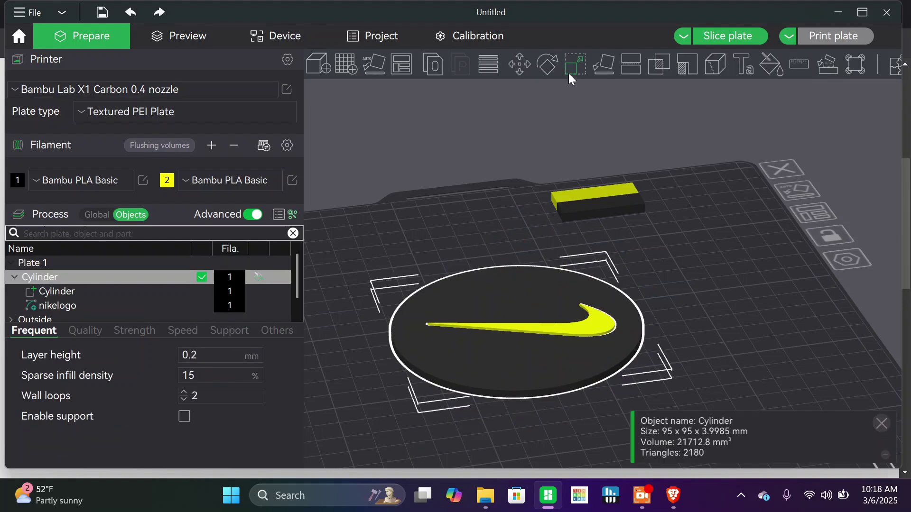
{"action": "left_click", "coordinate": [667, 299]}
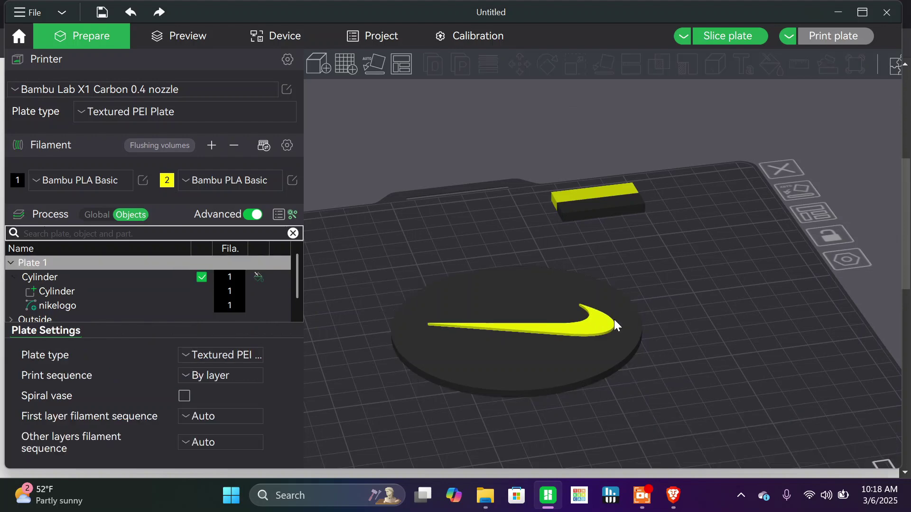
{"action": "left_click", "coordinate": [605, 321]}
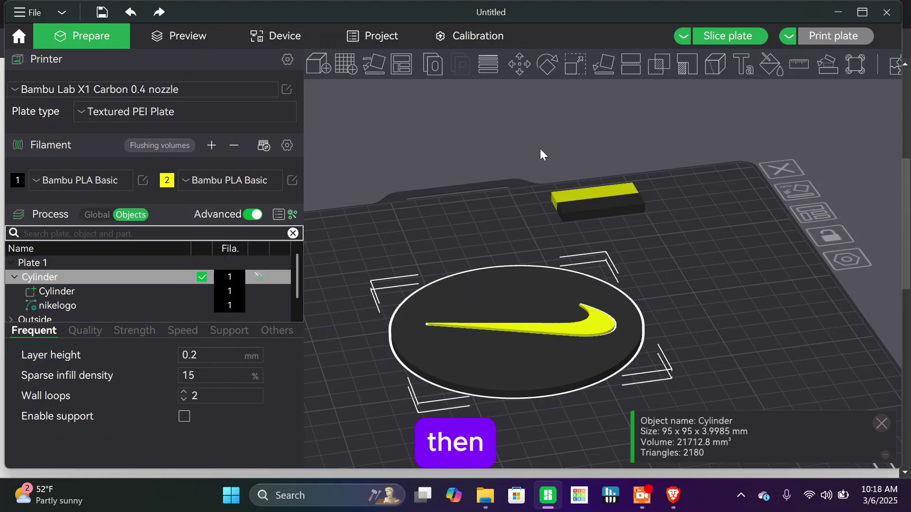
{"action": "left_click", "coordinate": [53, 305]}
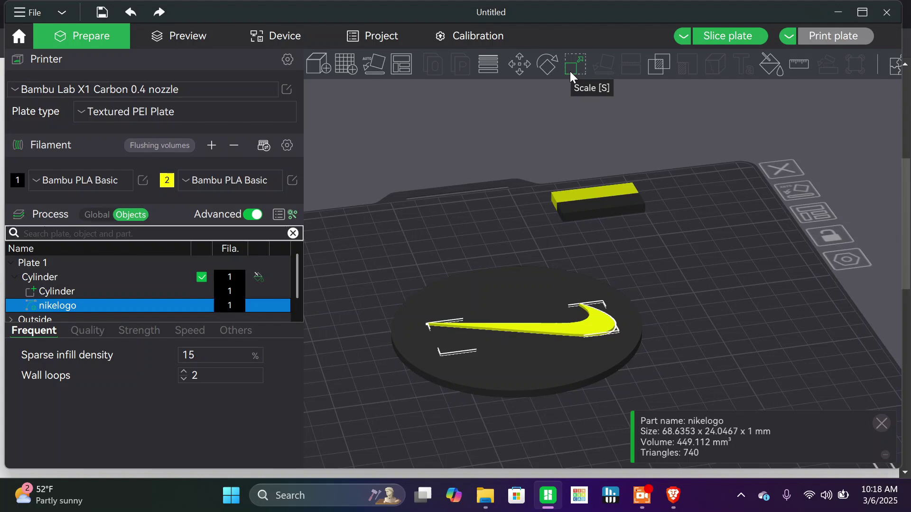
{"action": "left_click", "coordinate": [540, 274]}
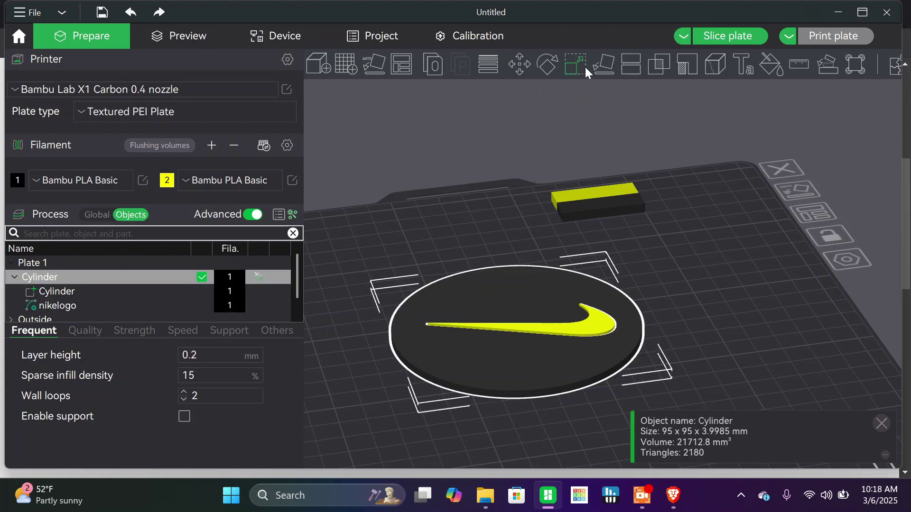
Step: Rotate the coaster upside down so the yellow swoosh faces the build plate
{"action": "left_click", "coordinate": [556, 63]}
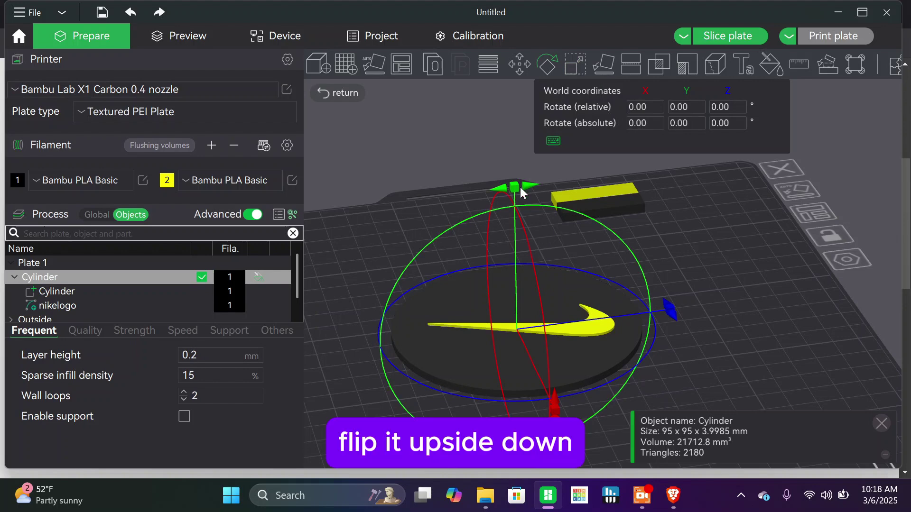
{"action": "left_click_drag", "start_coordinate": [516, 187], "coordinate": [520, 398]}
{"action": "left_click", "coordinate": [389, 423]}
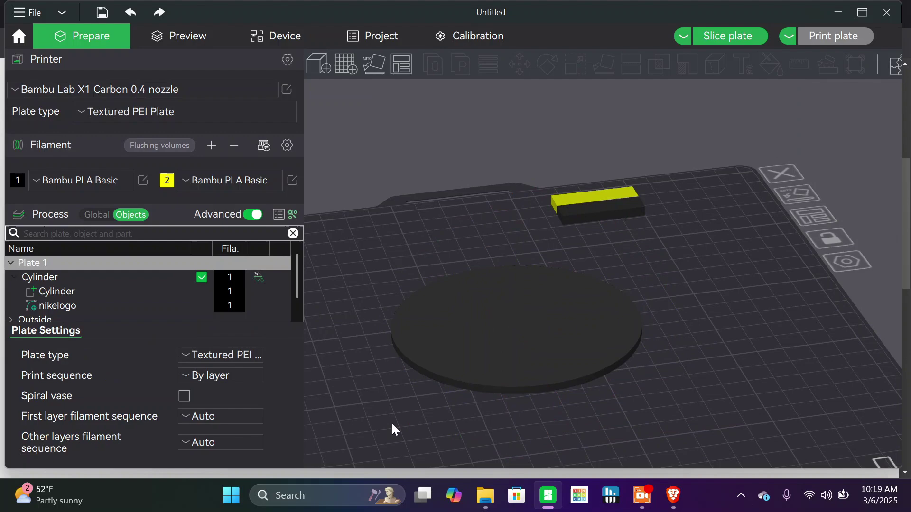
{"action": "left_click_drag", "start_coordinate": [391, 422], "coordinate": [378, 385]}
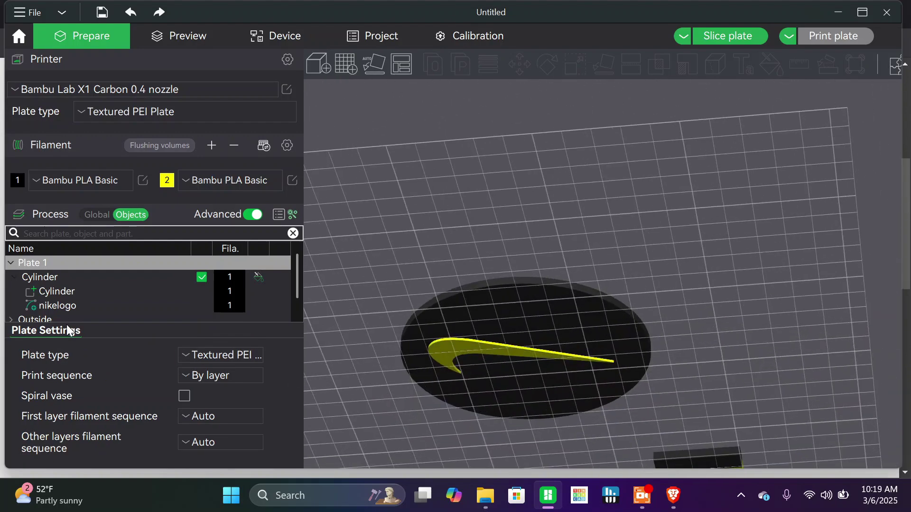
Step: Change the nikelogo part's type to Modifier
{"action": "left_click", "coordinate": [67, 305]}
{"action": "right_click", "coordinate": [66, 305]}
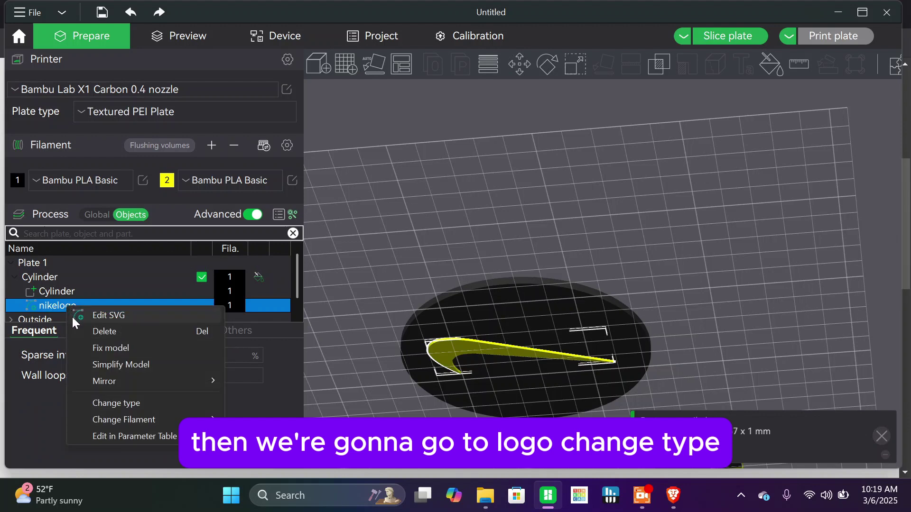
{"action": "left_click", "coordinate": [118, 402]}
{"action": "left_click", "coordinate": [394, 227]}
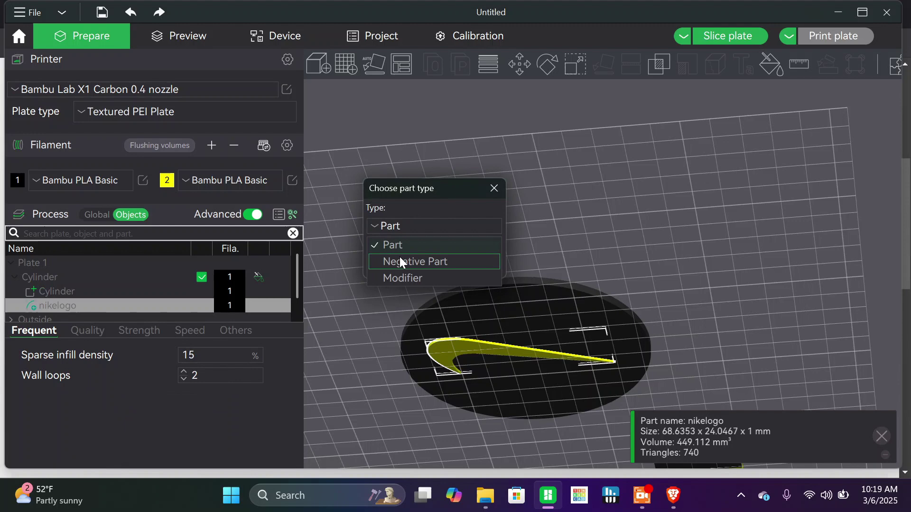
{"action": "left_click", "coordinate": [403, 278]}
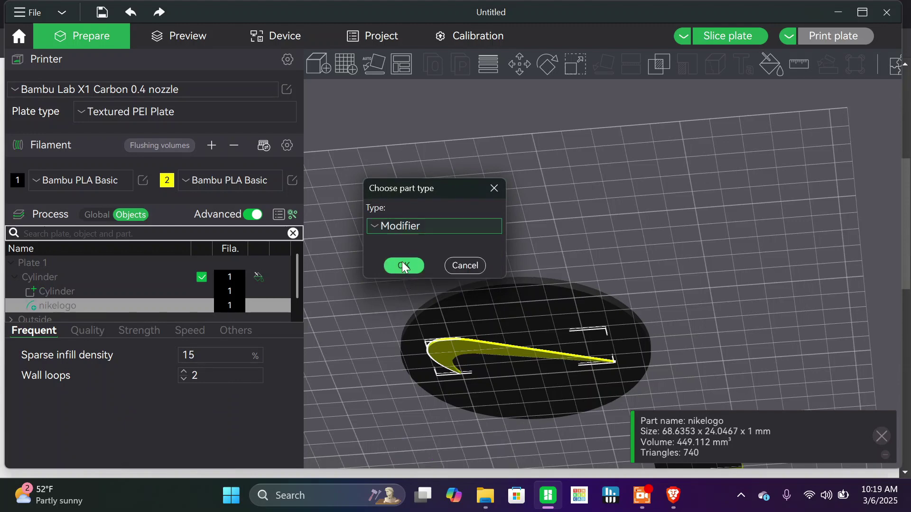
{"action": "left_click", "coordinate": [404, 266]}
{"action": "left_click_drag", "start_coordinate": [403, 272], "coordinate": [378, 366]}
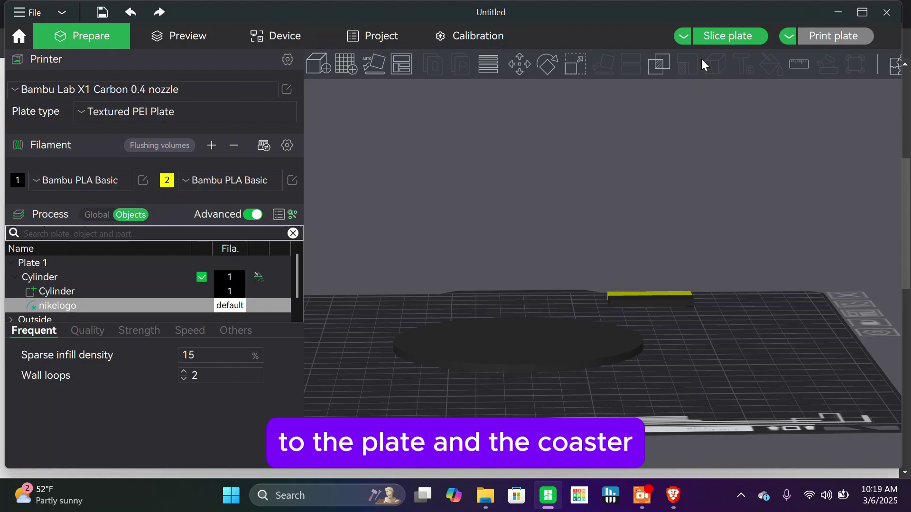
Step: Slice the plate, inspect the coaster's underside in Preview, then return to Prepare
{"action": "left_click", "coordinate": [713, 35]}
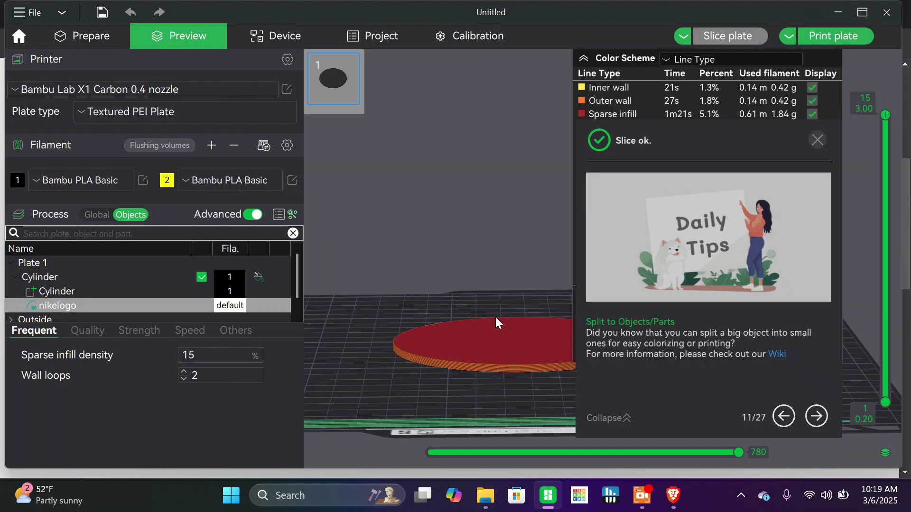
{"action": "left_click_drag", "start_coordinate": [495, 317], "coordinate": [502, 371]}
{"action": "scroll", "coordinate": [505, 316], "scroll_direction": "up", "scroll_amount": 5}
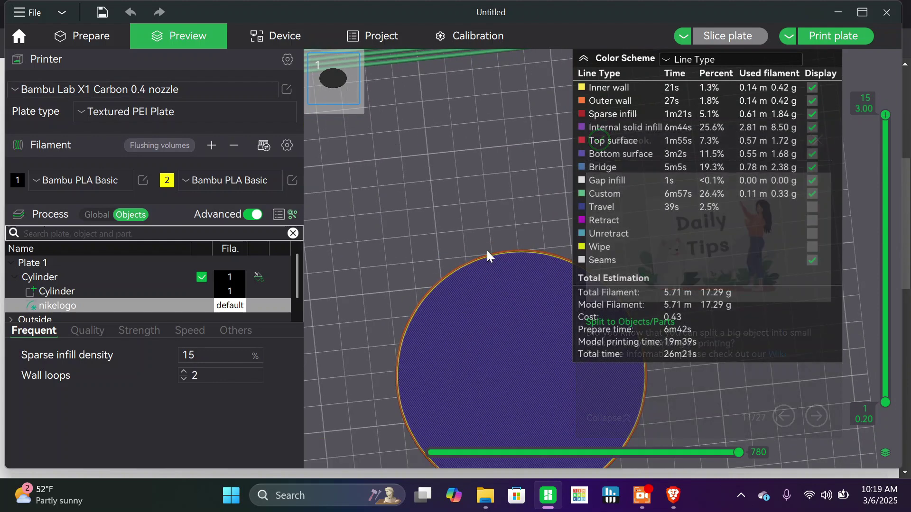
{"action": "left_click", "coordinate": [96, 34]}
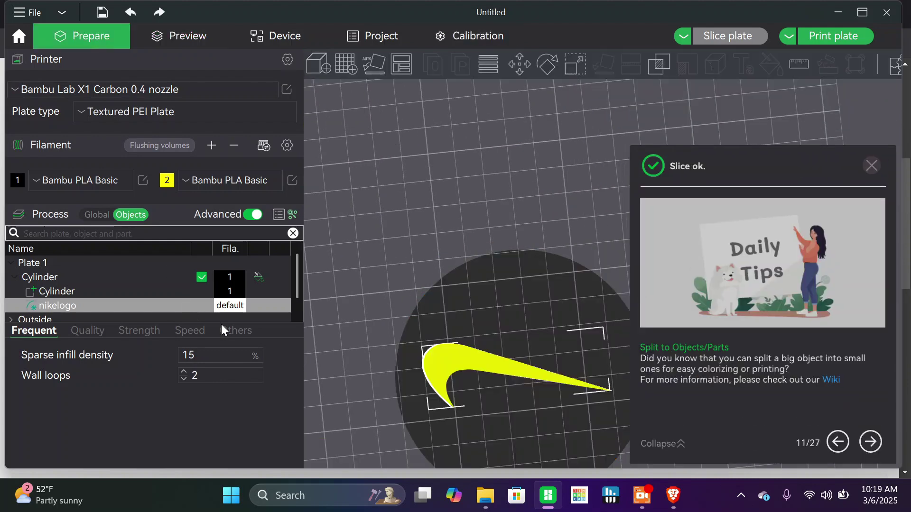
Step: Assign yellow filament 2 to the nikelogo modifier and re-slice the plate
{"action": "left_click", "coordinate": [225, 305]}
{"action": "left_click", "coordinate": [226, 305]}
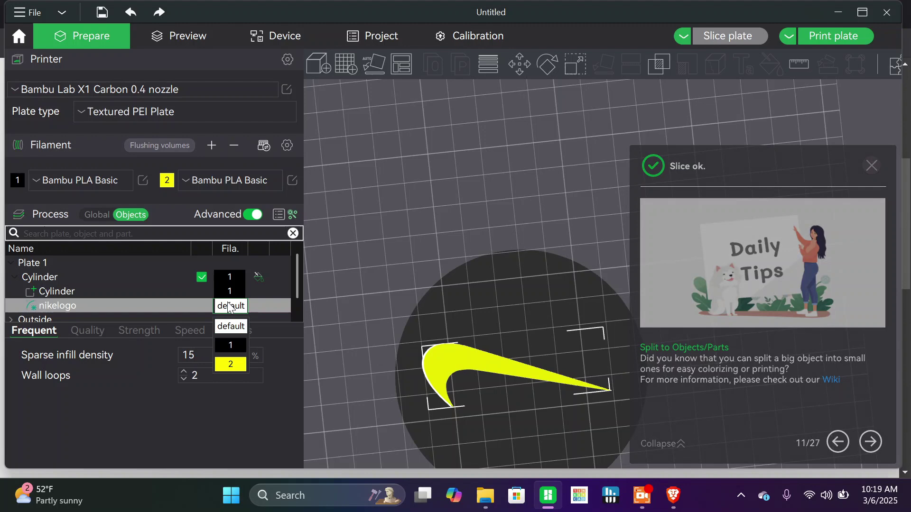
{"action": "left_click", "coordinate": [231, 365]}
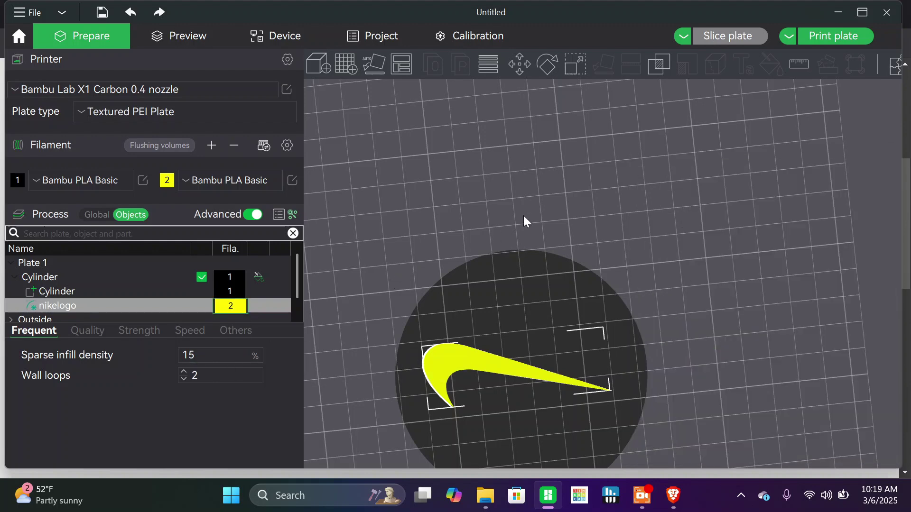
{"action": "left_click", "coordinate": [471, 232]}
{"action": "left_click", "coordinate": [705, 36]}
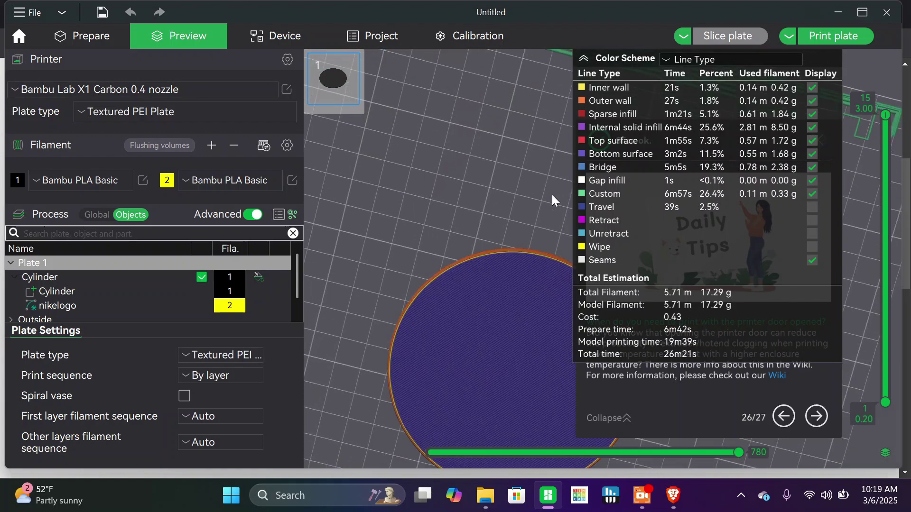
{"action": "double_click", "coordinate": [61, 307]}
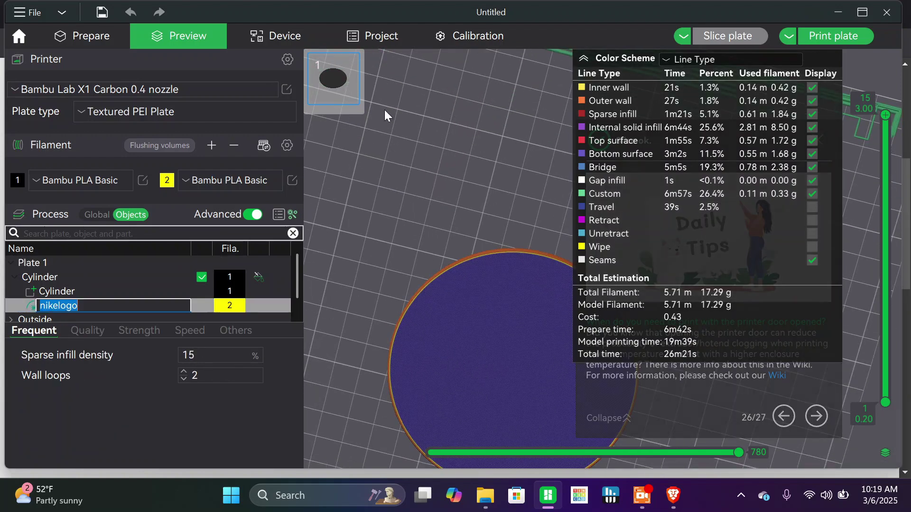
Step: In the Scale tool, set the nikelogo modifier's Size Z to 2 mm
{"action": "left_click", "coordinate": [81, 33]}
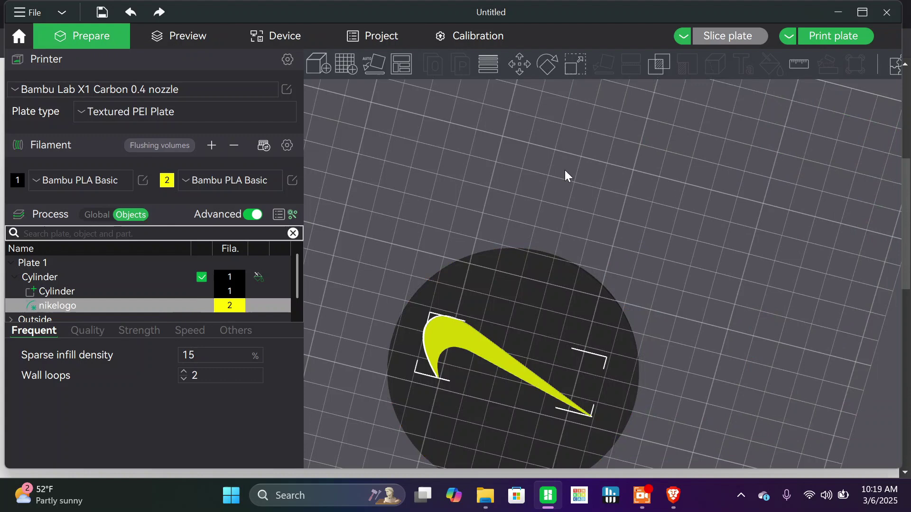
{"action": "left_click_drag", "start_coordinate": [564, 169], "coordinate": [559, 201]}
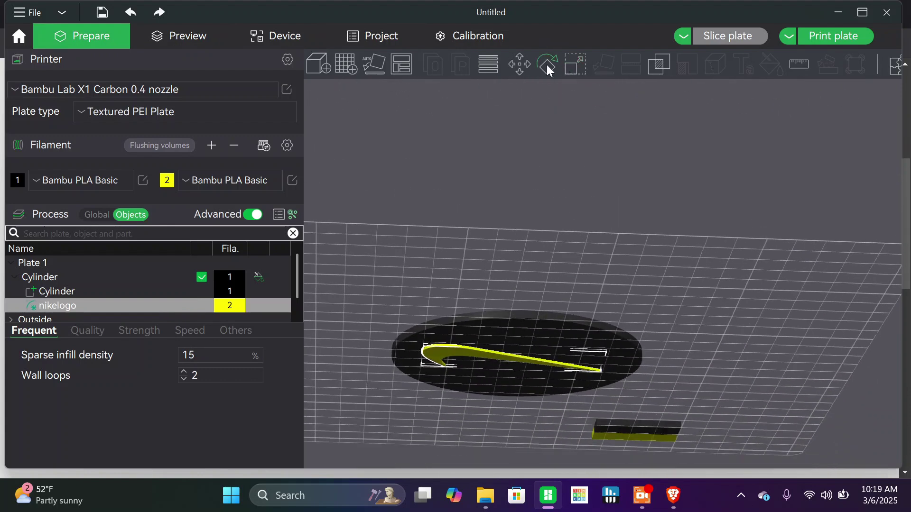
{"action": "left_click", "coordinate": [574, 66]}
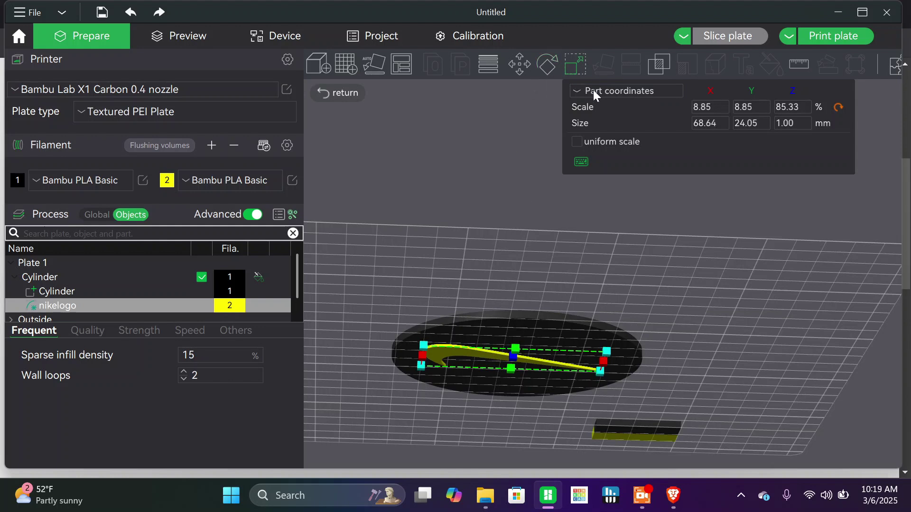
{"action": "left_click", "coordinate": [785, 124]}
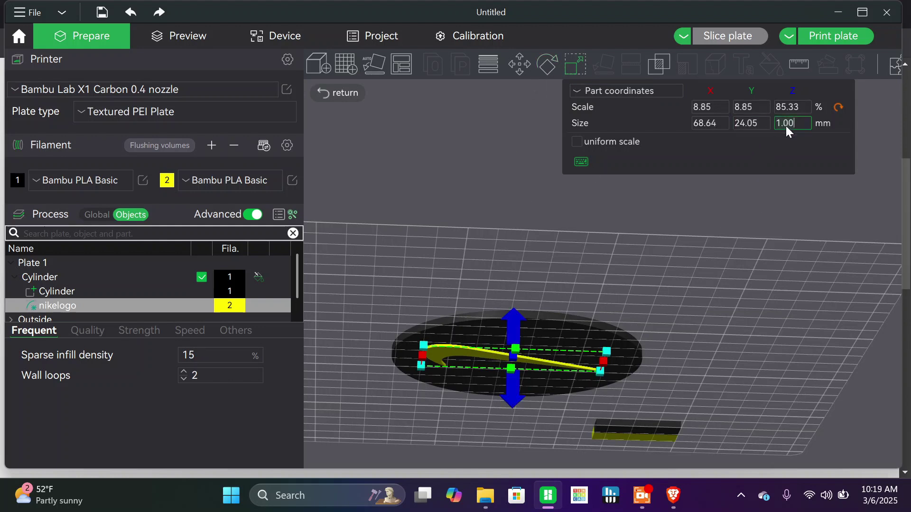
{"action": "type", "text": "2"}
{"action": "left_click", "coordinate": [754, 123]}
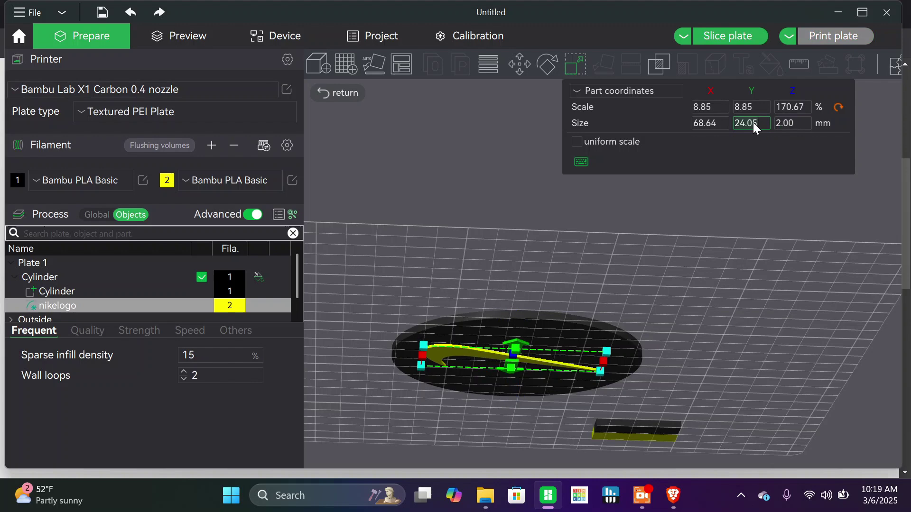
{"action": "left_click_drag", "start_coordinate": [606, 264], "coordinate": [593, 298]}
Step: Re-slice the plate and view the yellow swoosh from above in the black coaster
{"action": "left_click", "coordinate": [730, 38]}
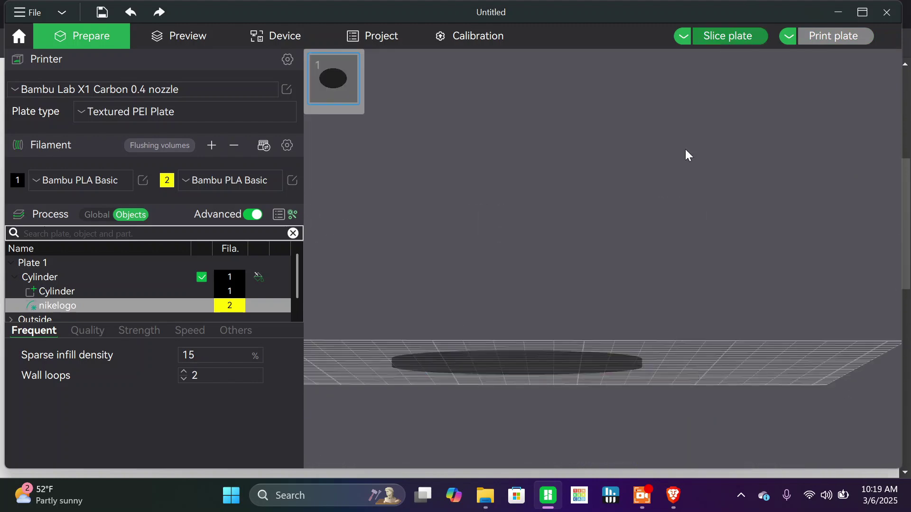
{"action": "left_click_drag", "start_coordinate": [389, 356], "coordinate": [409, 277]}
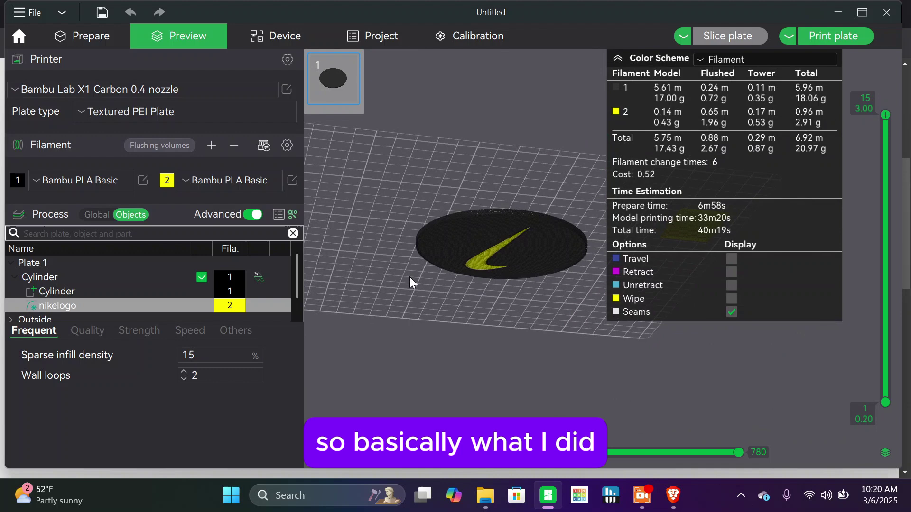
Step: Return to Prepare and look over the coaster, briefly checking the logo's scale settings
{"action": "left_click", "coordinate": [59, 37]}
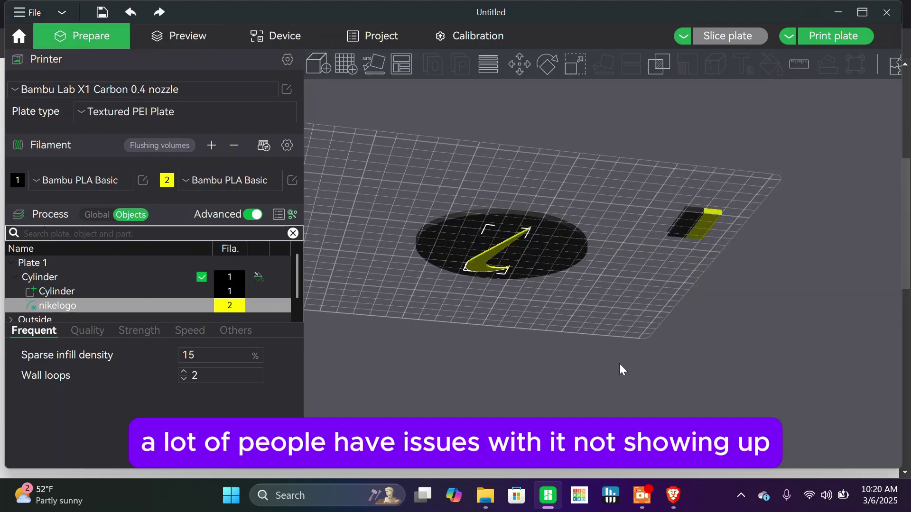
{"action": "mouse_move", "coordinate": [361, 249]}
{"action": "left_mouse_down"}
{"action": "mouse_move", "coordinate": [369, 260]}
{"action": "mouse_move", "coordinate": [375, 229]}
{"action": "mouse_move", "coordinate": [375, 256]}
{"action": "left_mouse_up"}
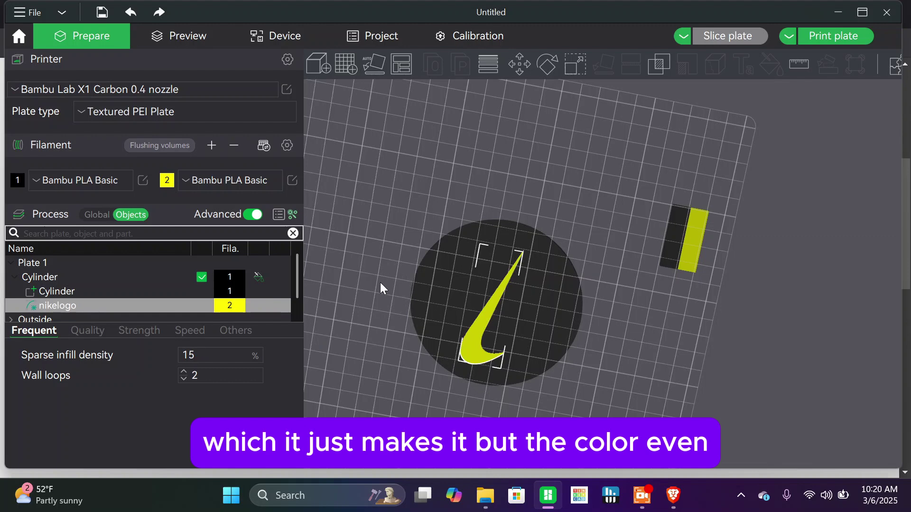
{"action": "left_click_drag", "start_coordinate": [392, 267], "coordinate": [415, 229]}
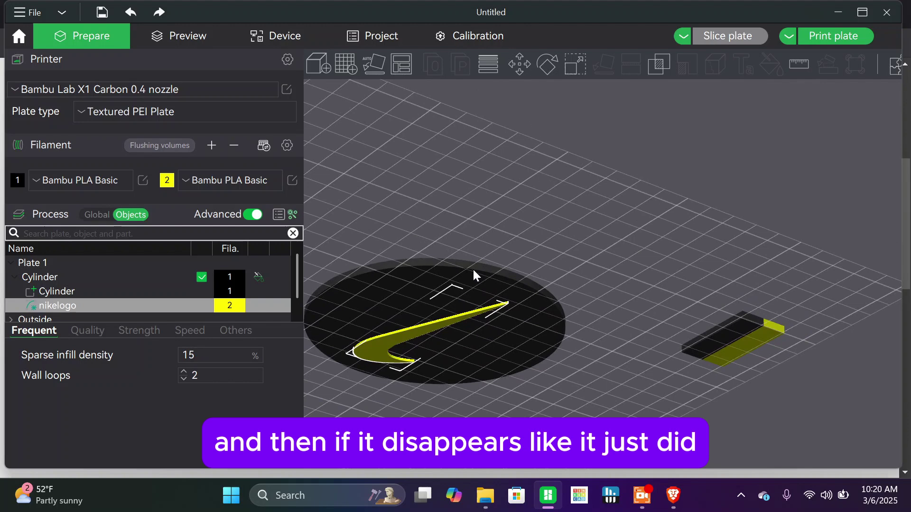
{"action": "left_click", "coordinate": [575, 65]}
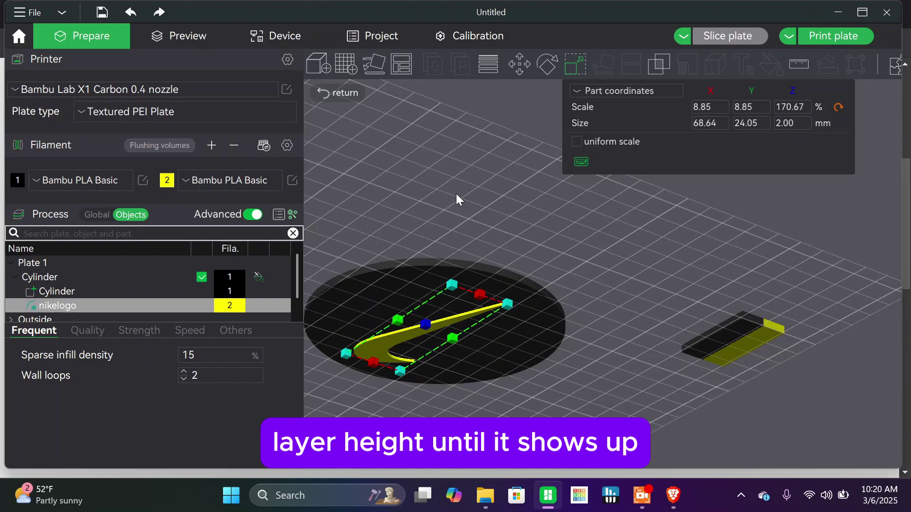
{"action": "left_click", "coordinate": [574, 62]}
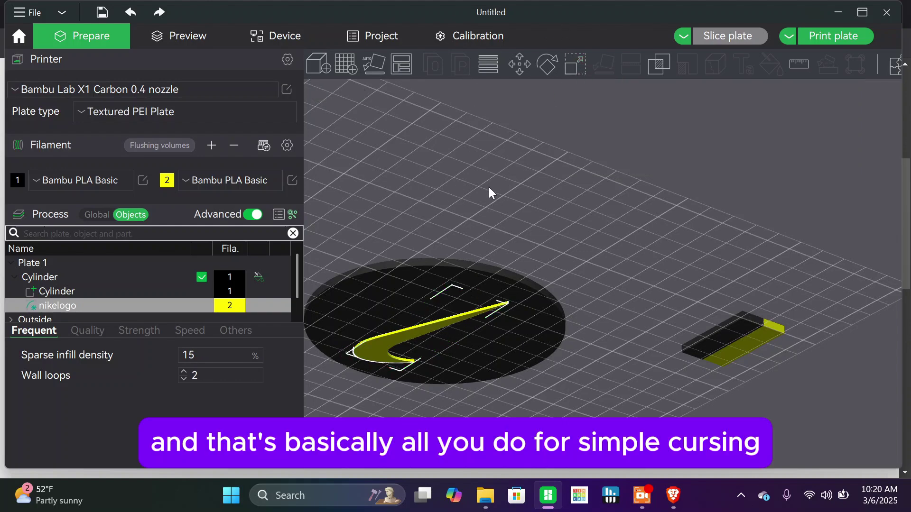
{"action": "scroll", "coordinate": [493, 166], "scroll_direction": "up", "scroll_amount": 5}
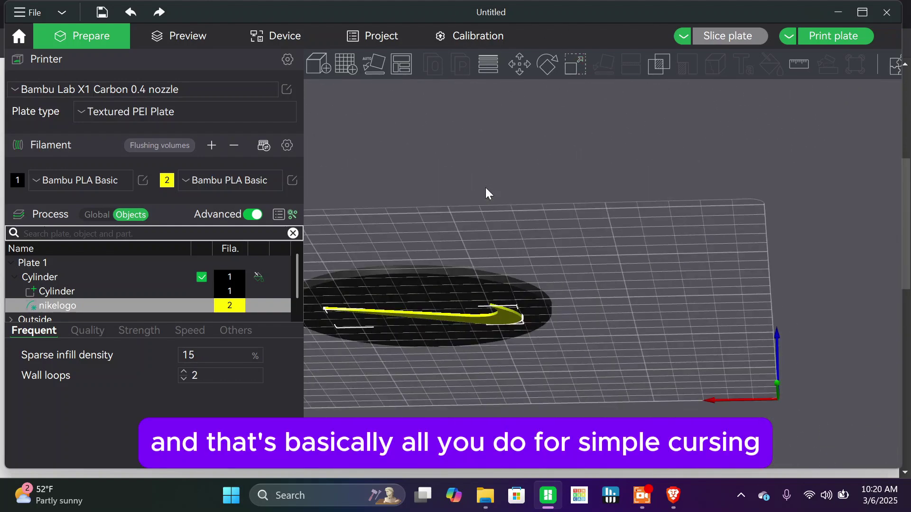